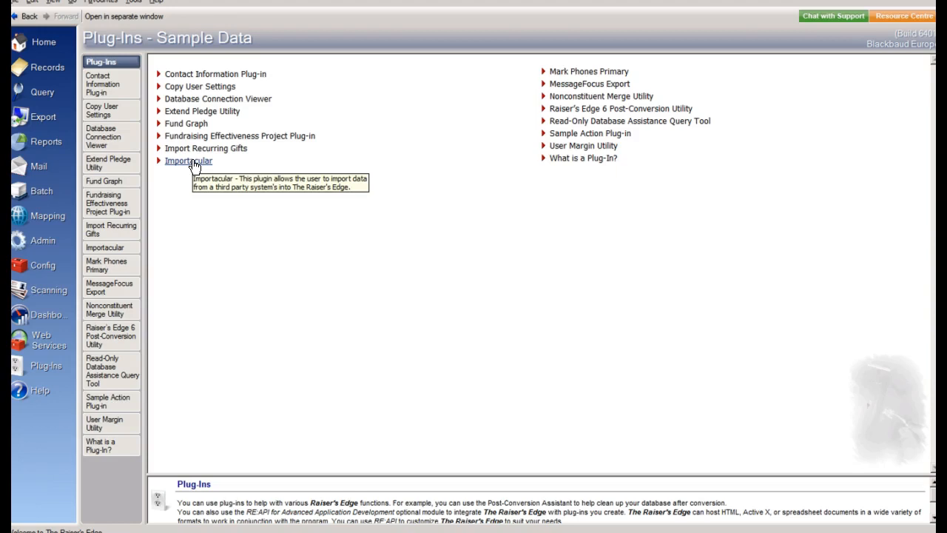
Open the Importacular plug-in and start an import from the DotDigital data source
left_click(194, 162)
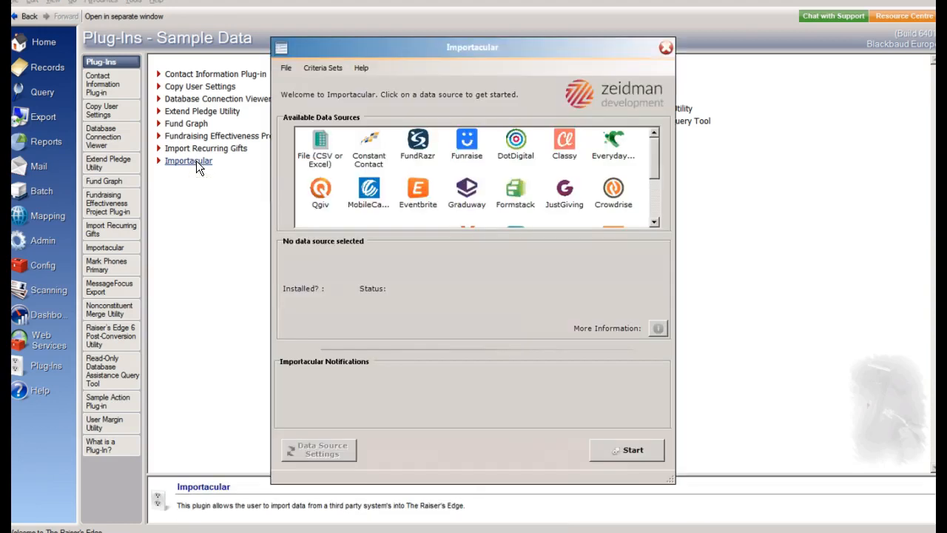
left_click(517, 146)
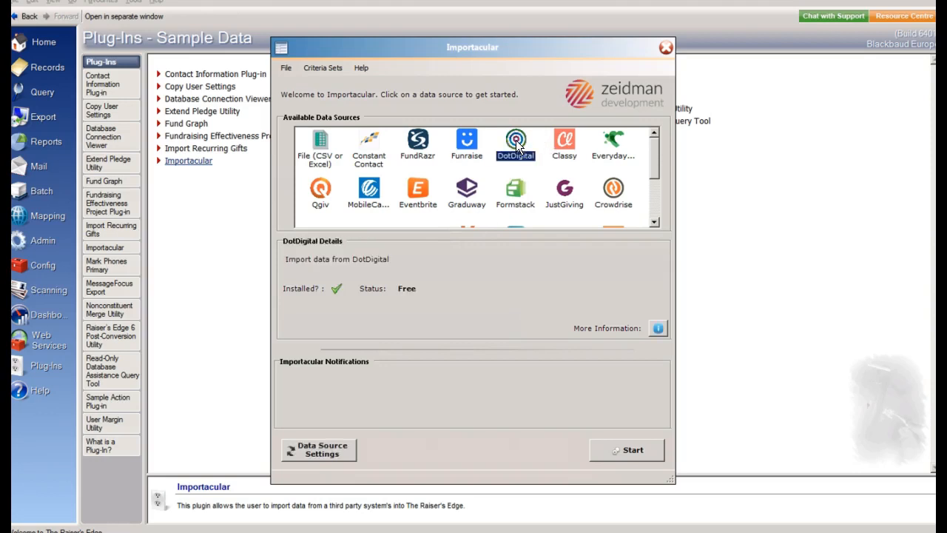
left_click(651, 452)
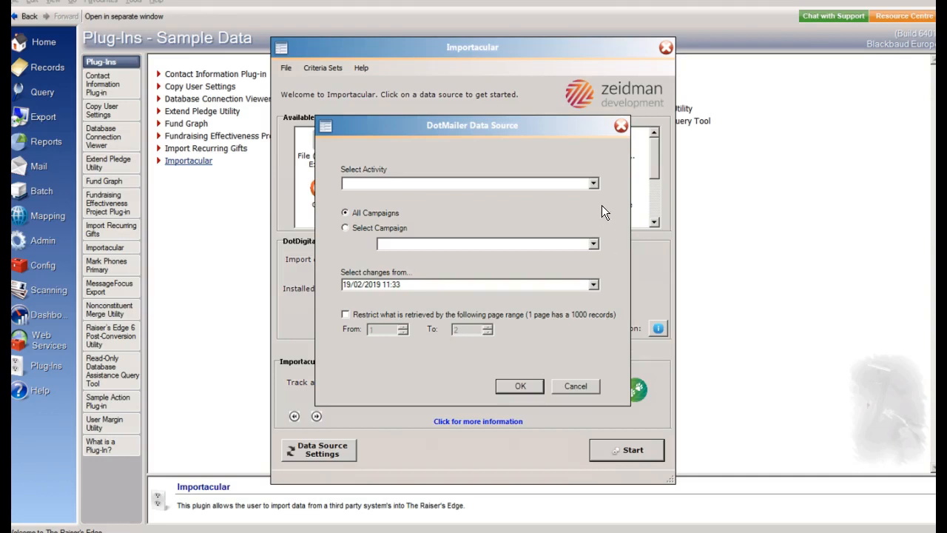
Retrieve the "Changed Contacts Since..." activity with changes from 13 February 2019
left_click(594, 183)
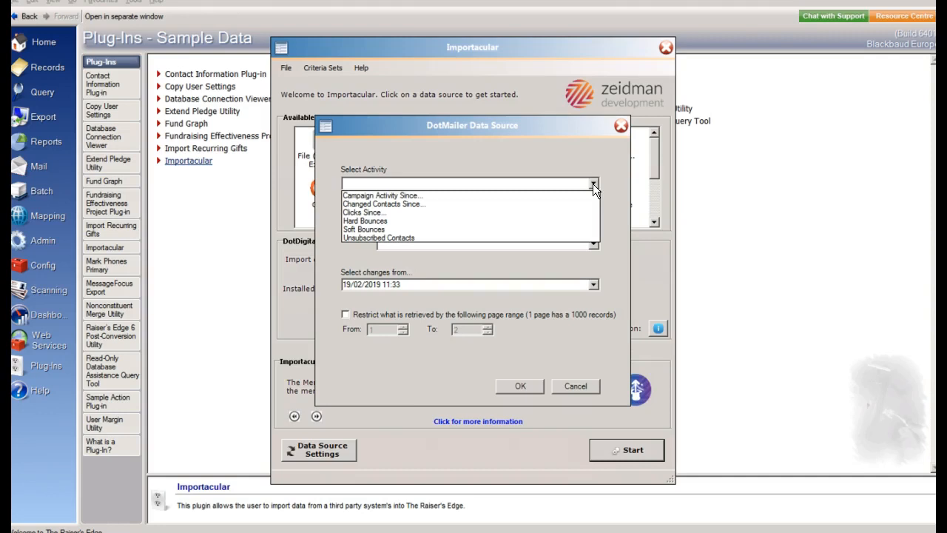
left_click(427, 204)
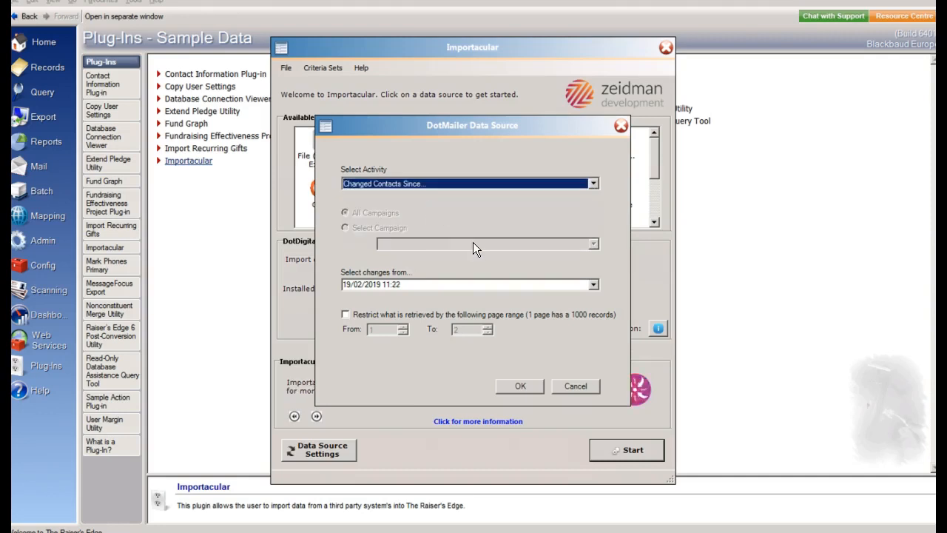
left_click(593, 285)
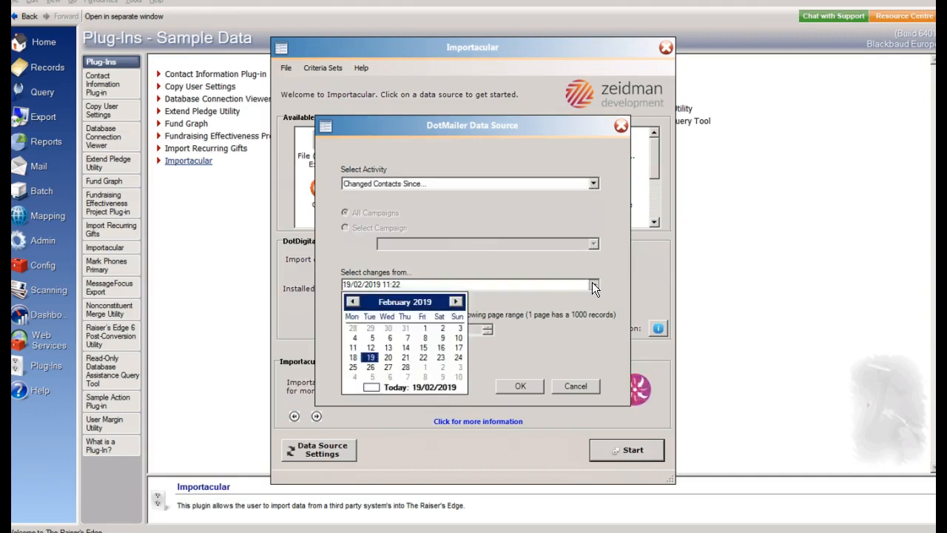
left_click(389, 347)
left_click(509, 385)
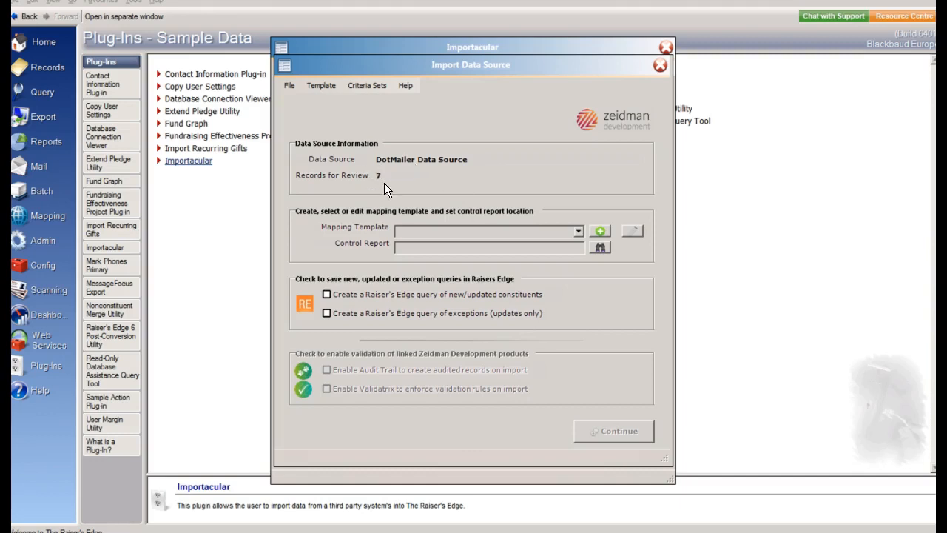
Choose the "dotmailer contacts changed" mapping template and open it for editing
left_click(580, 231)
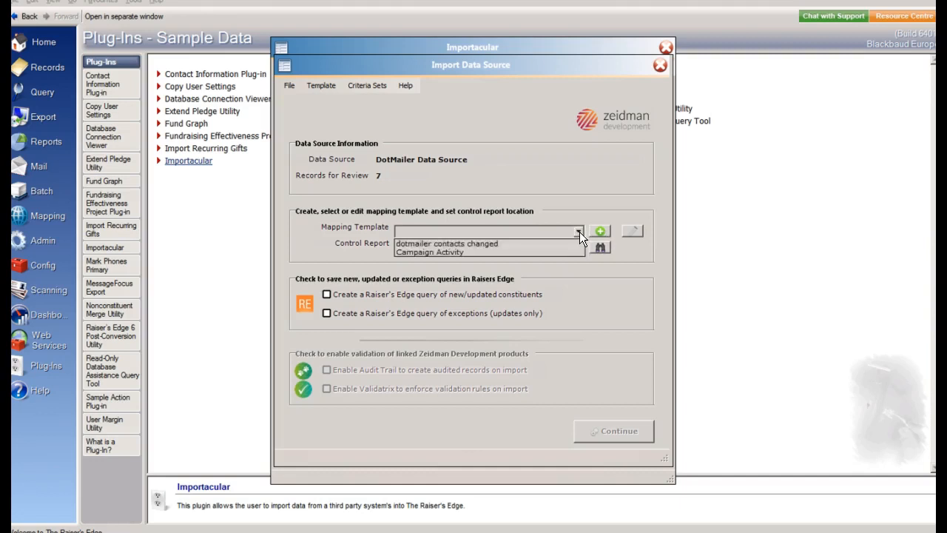
left_click(547, 244)
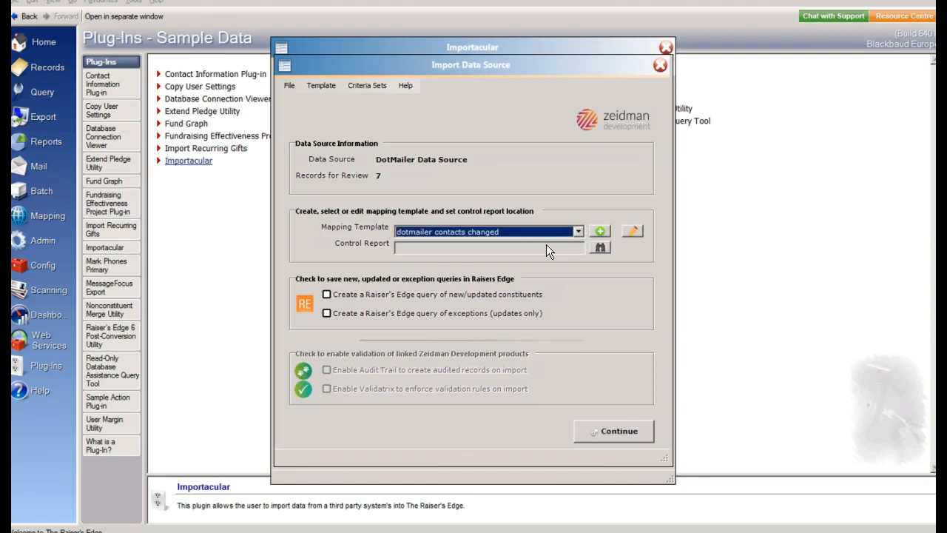
left_click(633, 232)
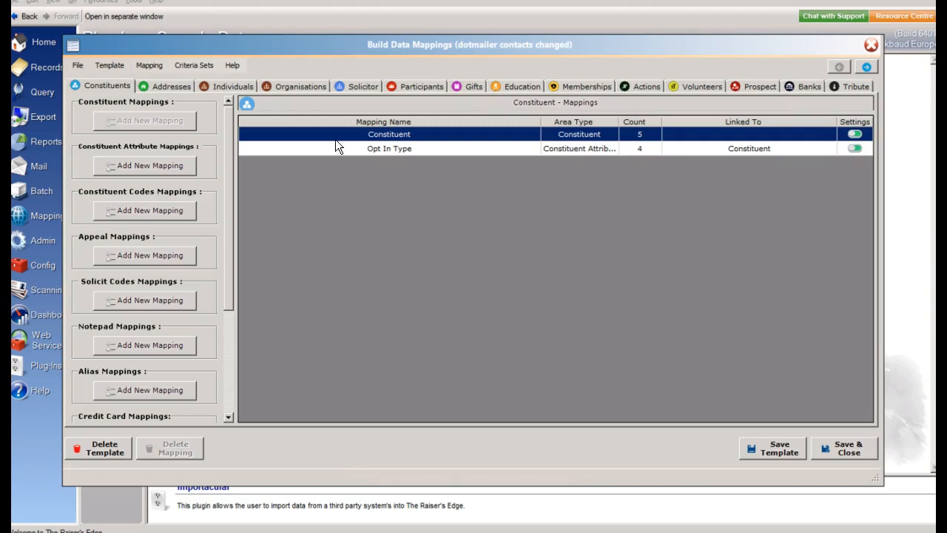
Examine which source fields are available and mapped in the Constituent mapping, through to the end of its field list, and save it
double_click(393, 134)
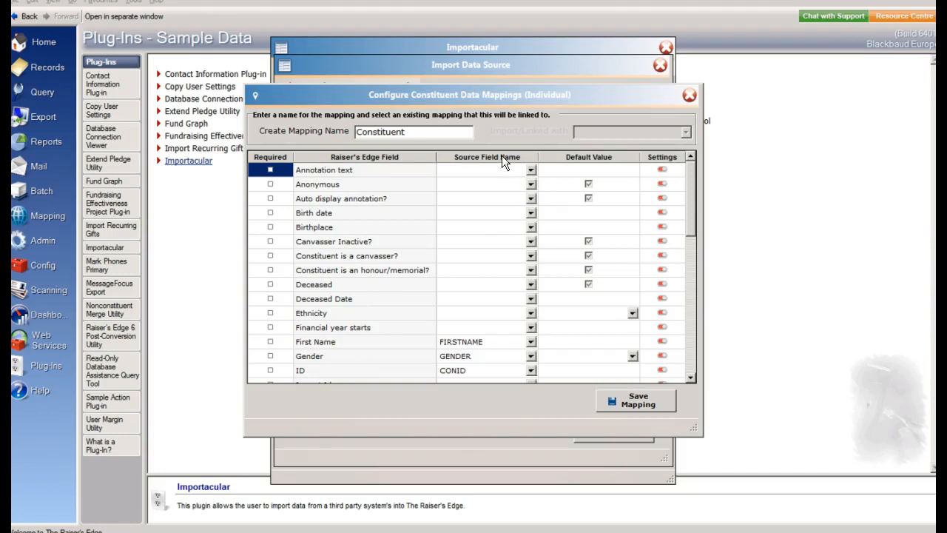
left_click(530, 327)
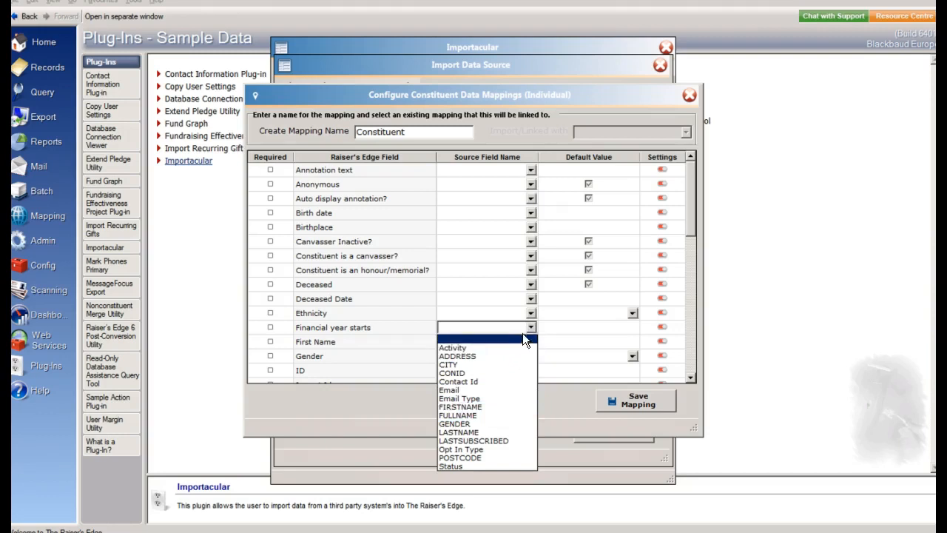
left_click(529, 327)
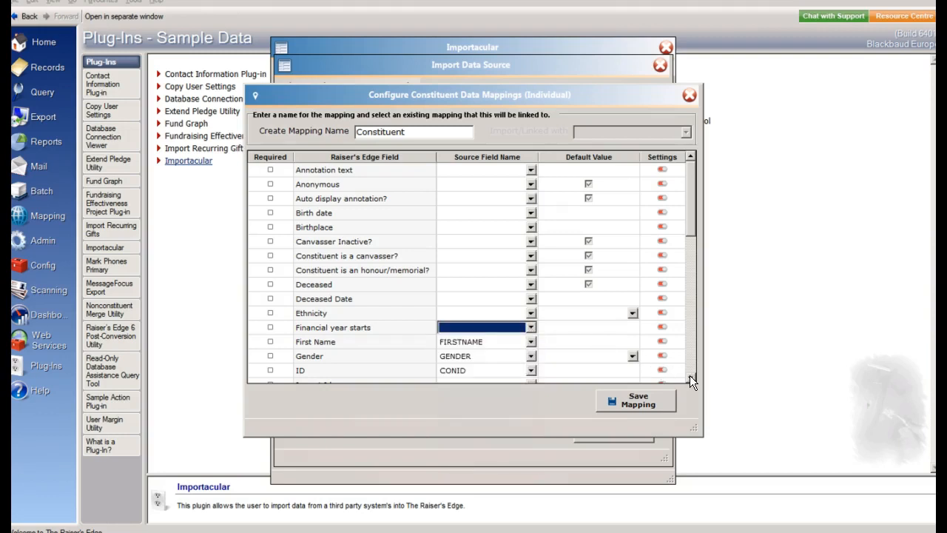
scroll(690, 375, "down", 7)
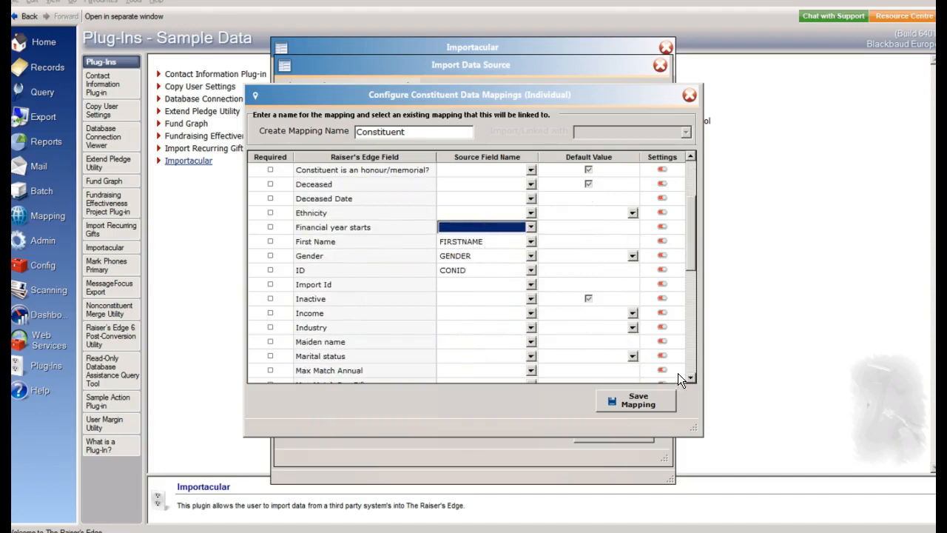
scroll(692, 378, "down", 3)
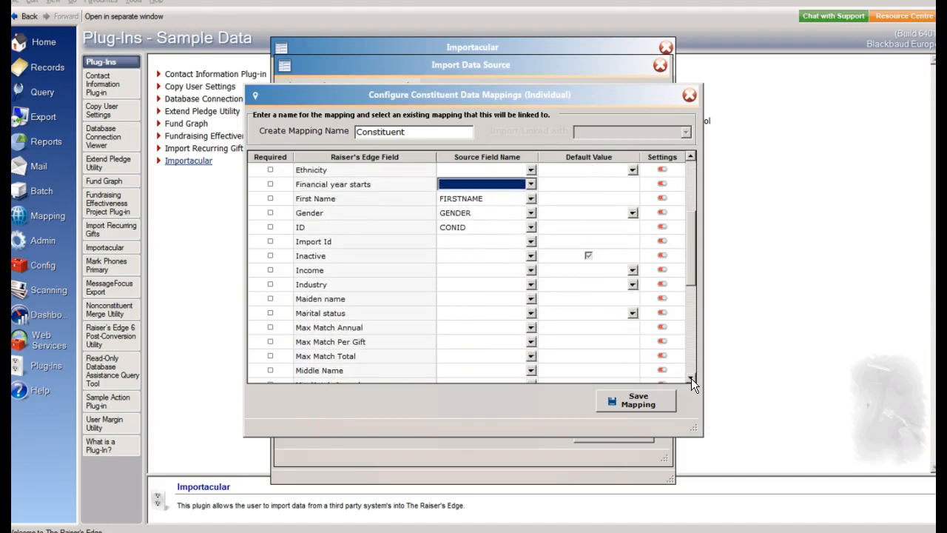
scroll(691, 378, "down", 2)
scroll(691, 378, "down", 11)
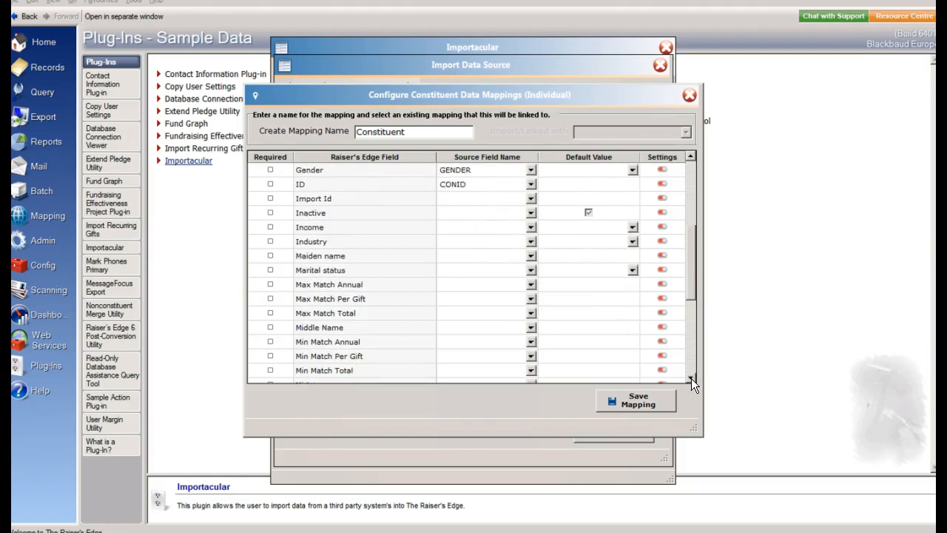
scroll(691, 378, "down", 5)
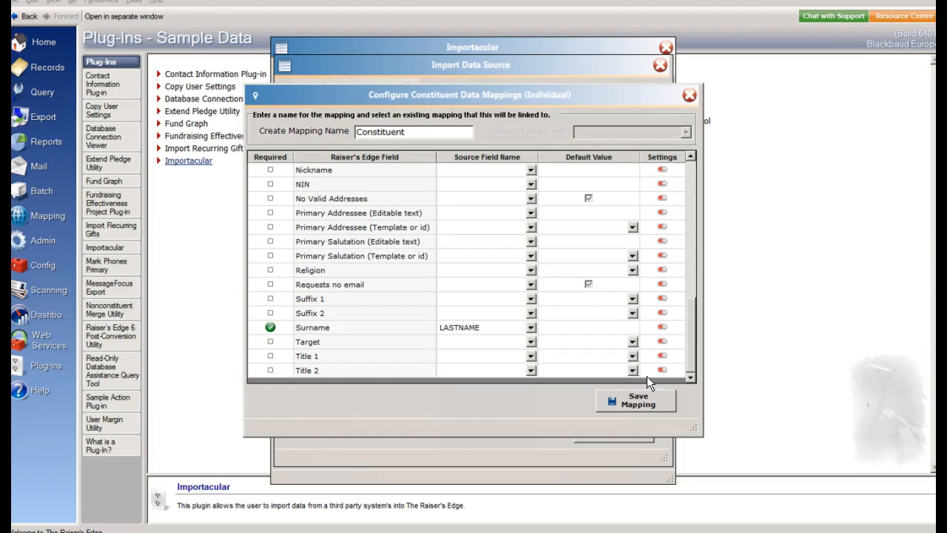
left_click(626, 400)
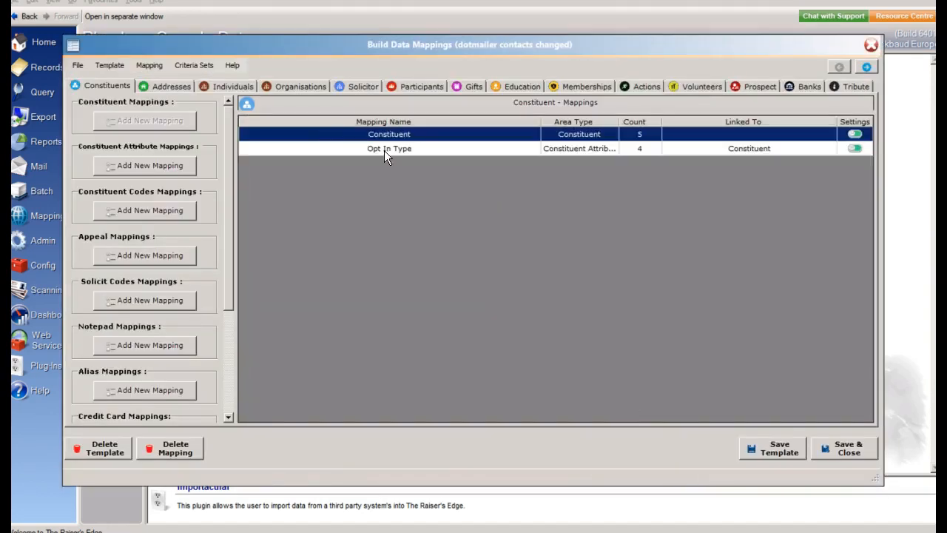
Examine the source fields and default values of the Opt In Type attribute mapping and save it
left_click(384, 150)
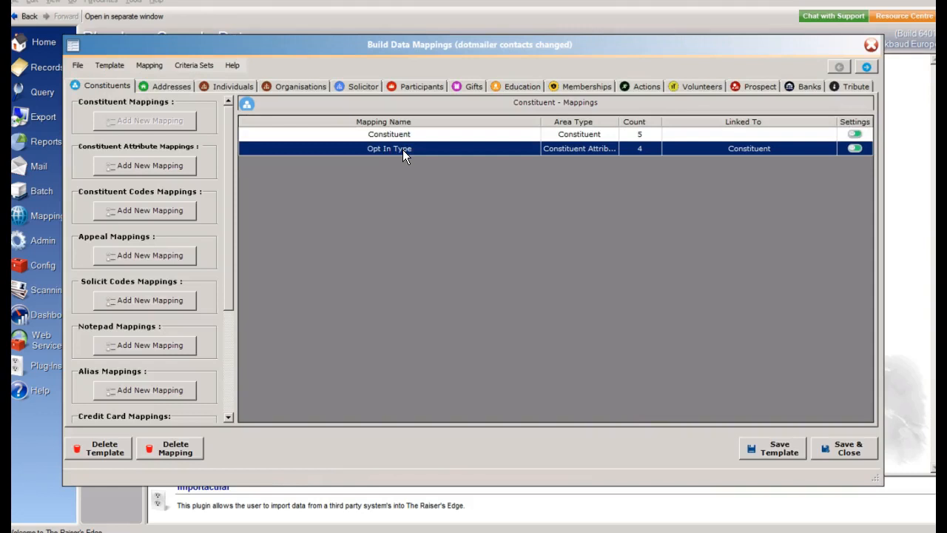
double_click(403, 150)
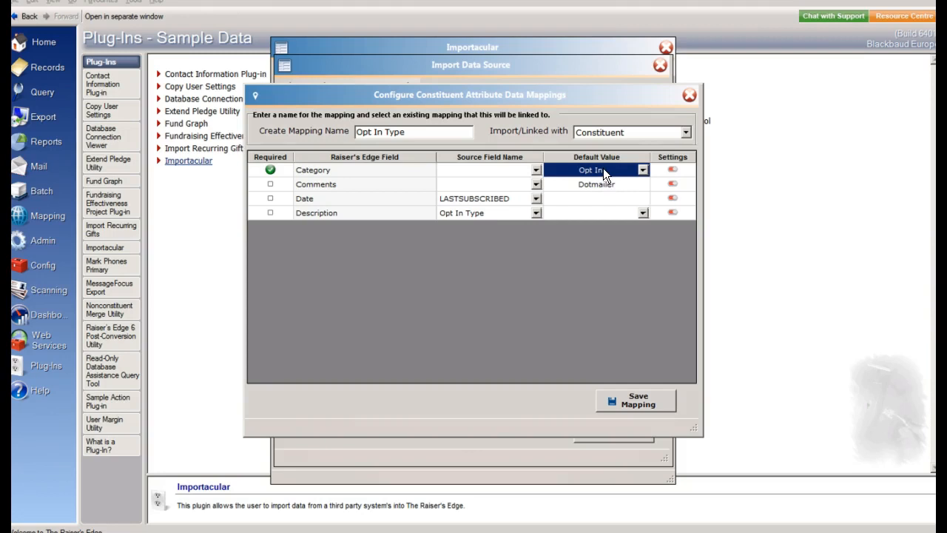
left_click(628, 401)
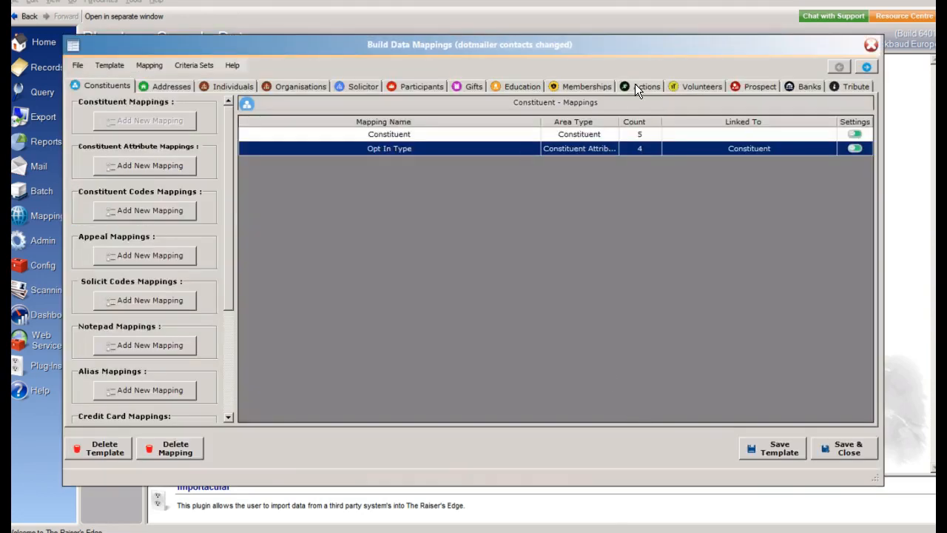
Review the Address and Email mappings in the addresses area, then save and close the template
left_click(156, 87)
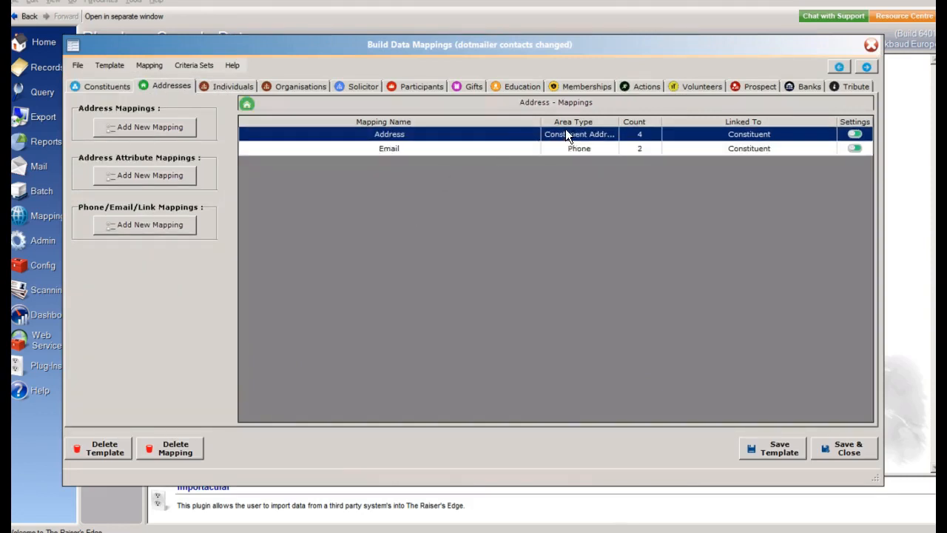
double_click(518, 136)
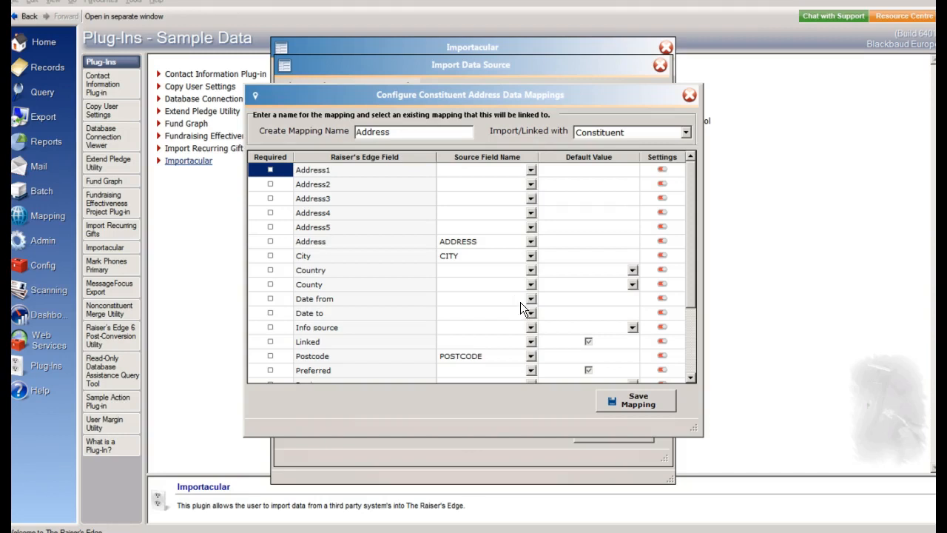
left_click(640, 402)
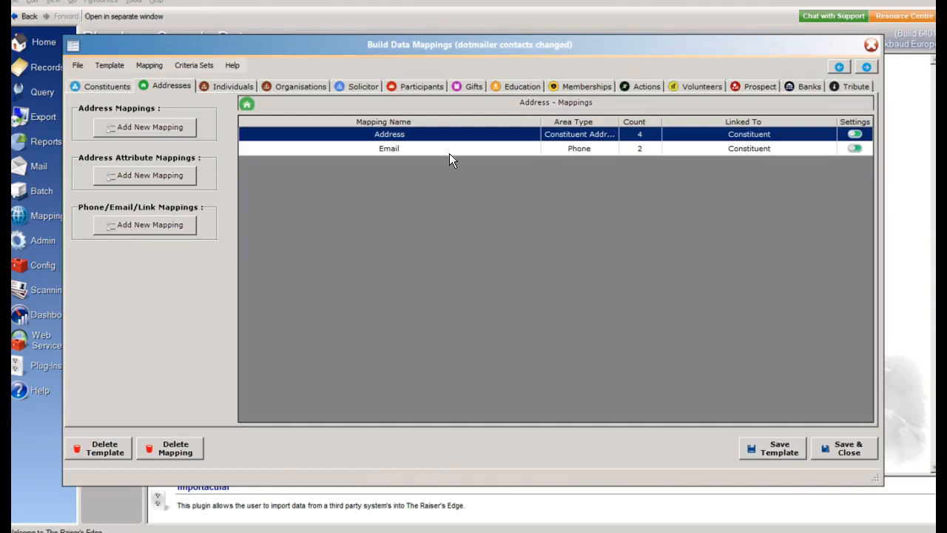
double_click(428, 149)
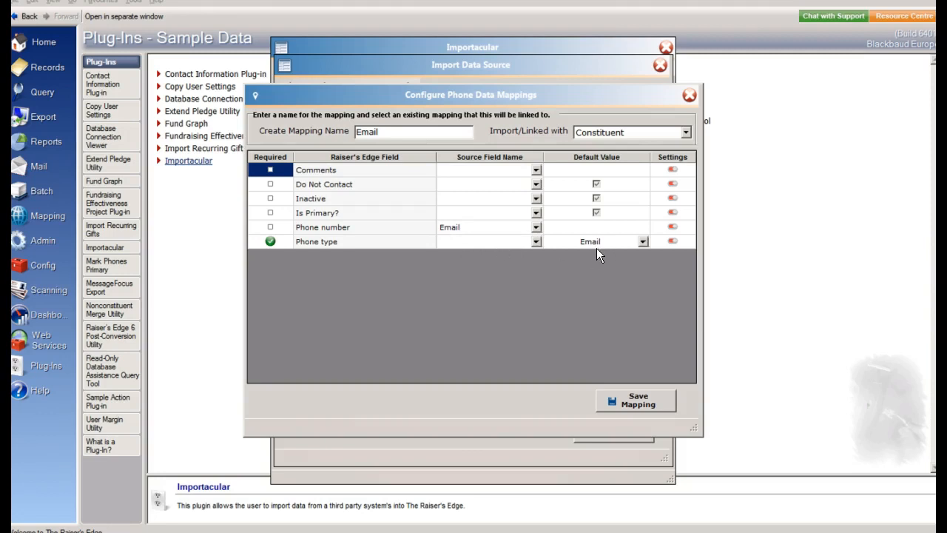
left_click(624, 402)
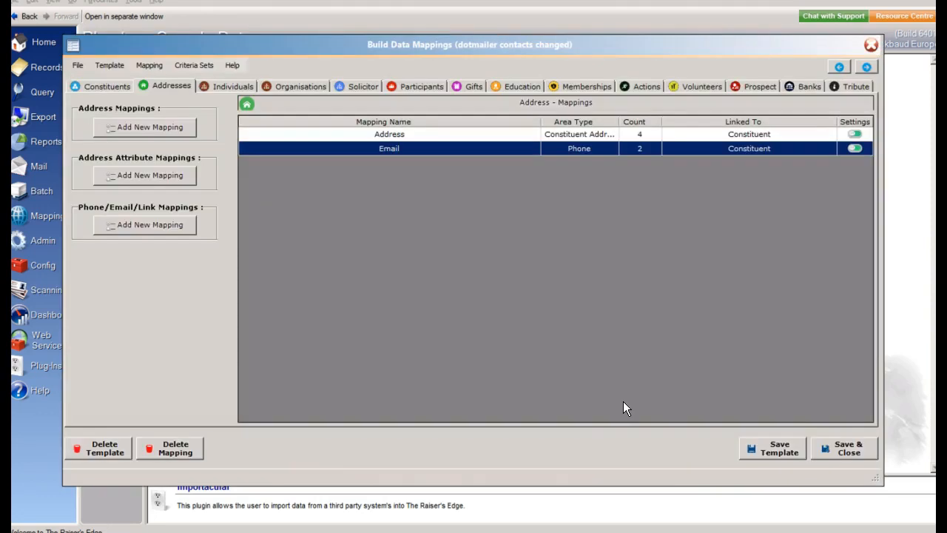
left_click(831, 444)
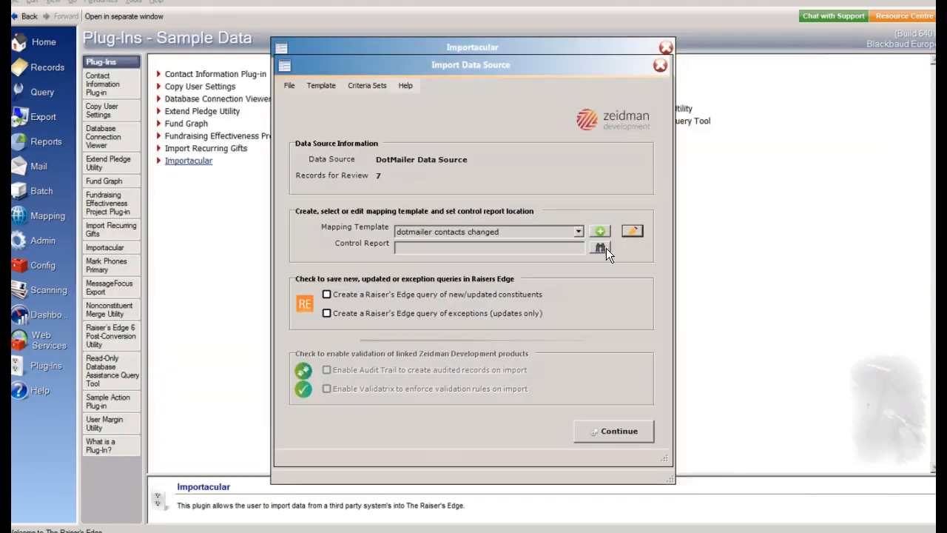
Set the control report to overwrite control.xlsx on the Desktop, and continue with a Raiser's Edge query of new/updated constituents enabled
left_click(606, 251)
double_click(418, 201)
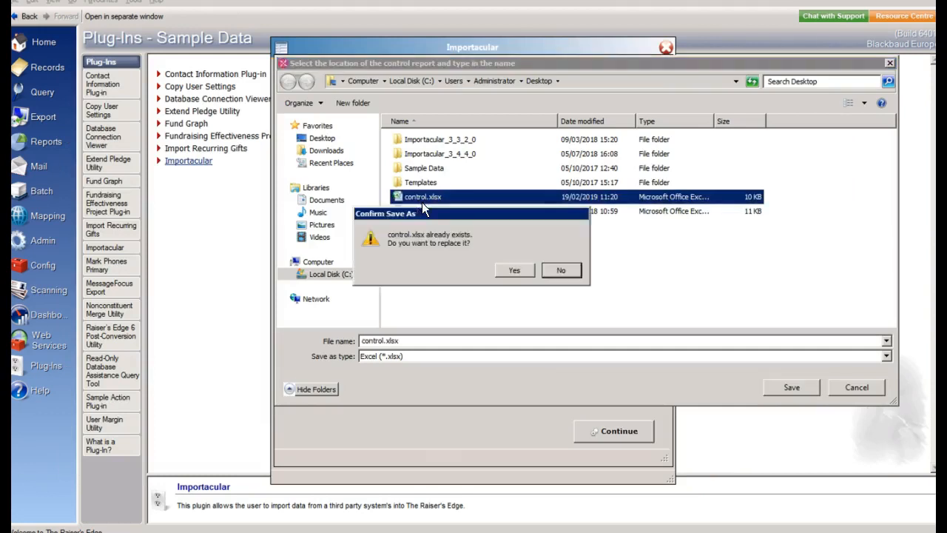
left_click(518, 270)
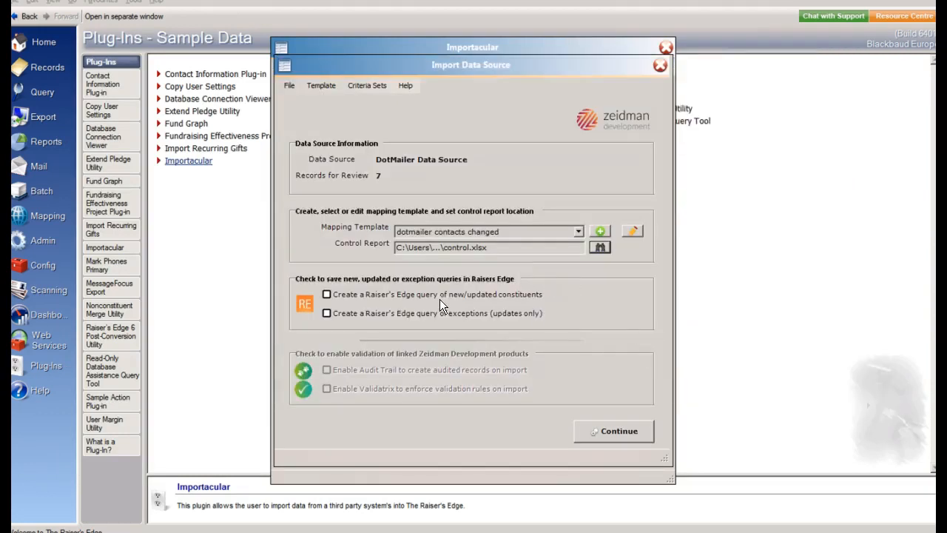
left_click(326, 295)
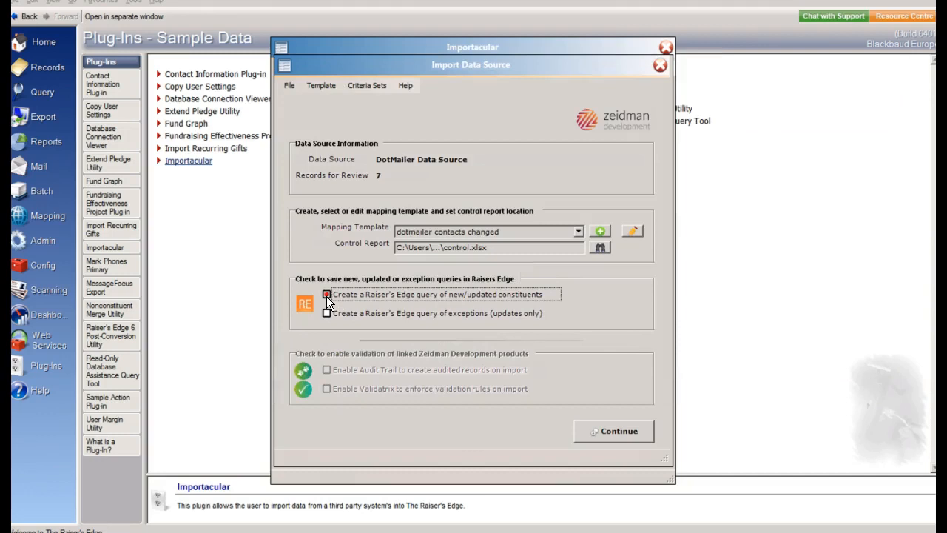
left_click(621, 429)
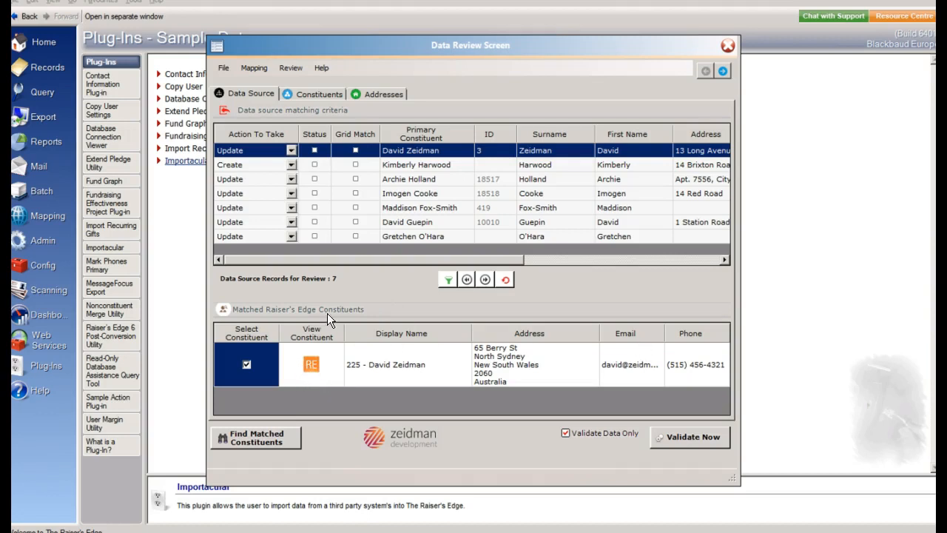
View the matched constituent's full record for the first row, and check the matches for the row marked Create
left_click(311, 366)
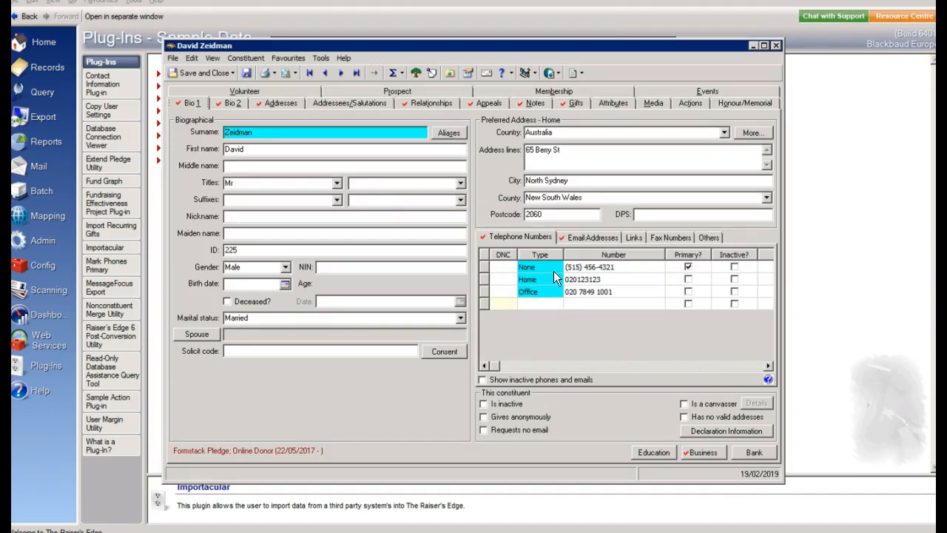
left_click(775, 47)
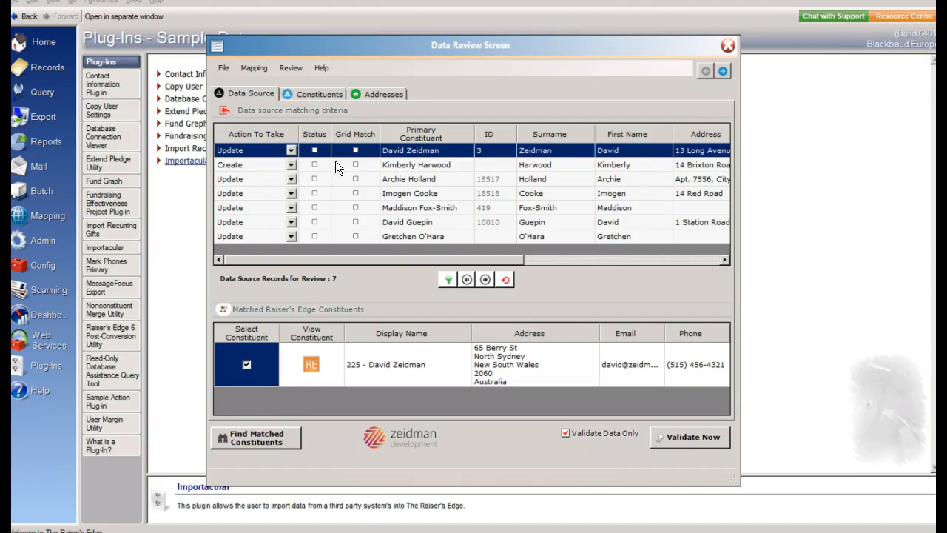
left_click(403, 166)
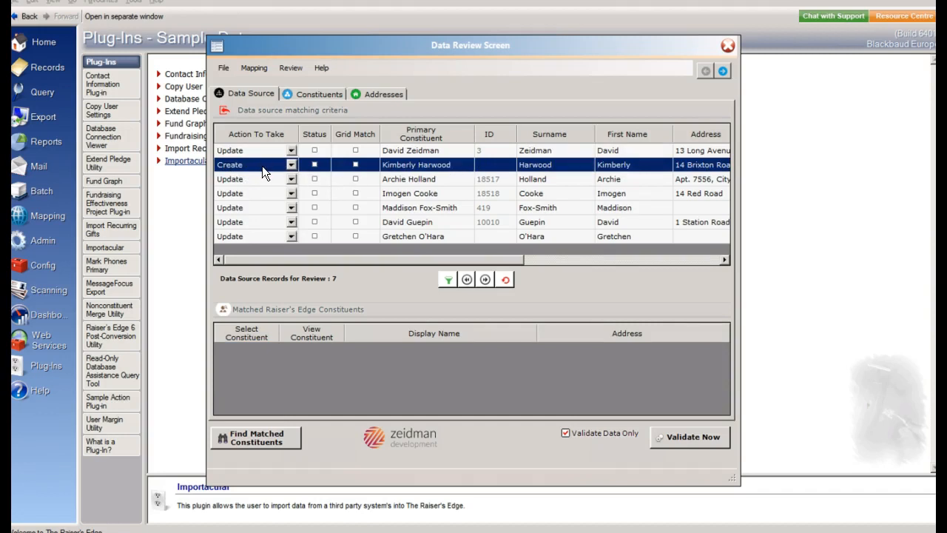
Review the data each record brings in for the Constituent, Opt In Type, Address and Email mappings
left_click(319, 95)
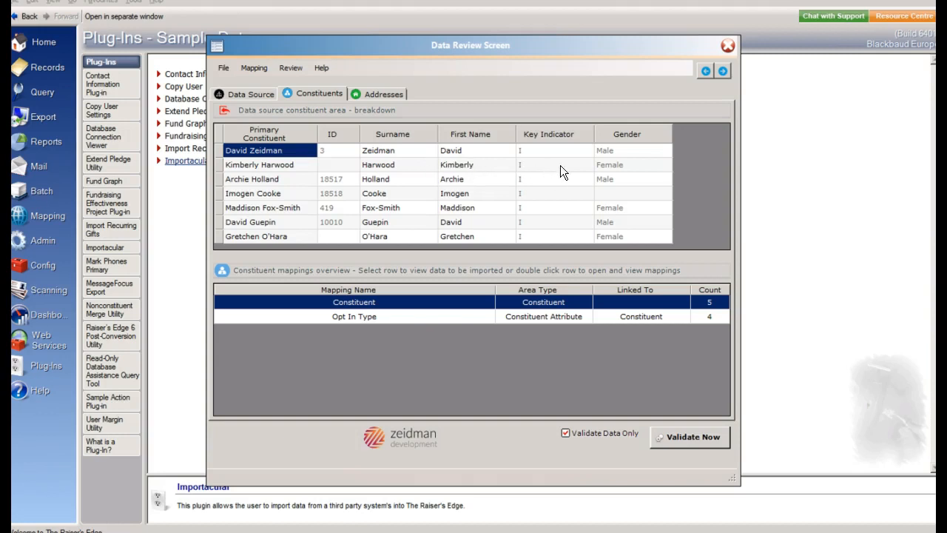
left_click(392, 320)
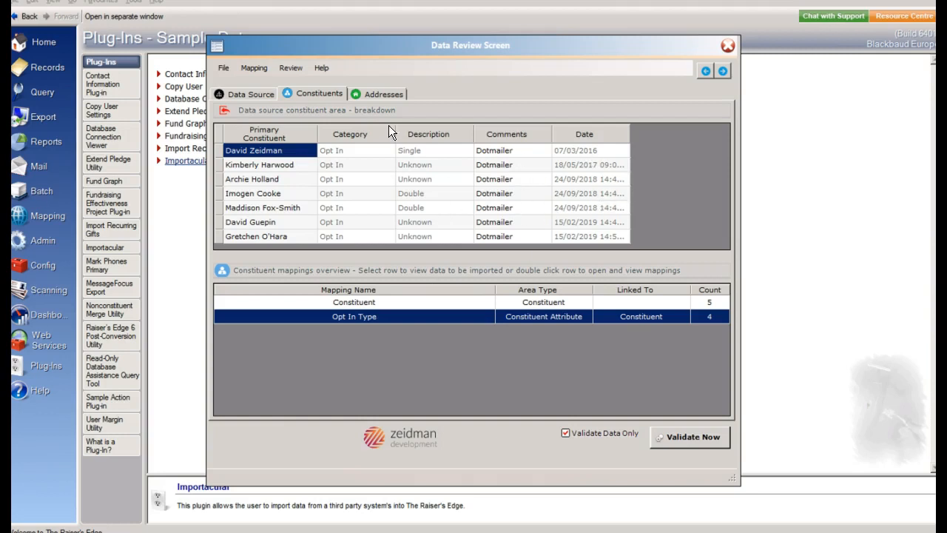
left_click(379, 94)
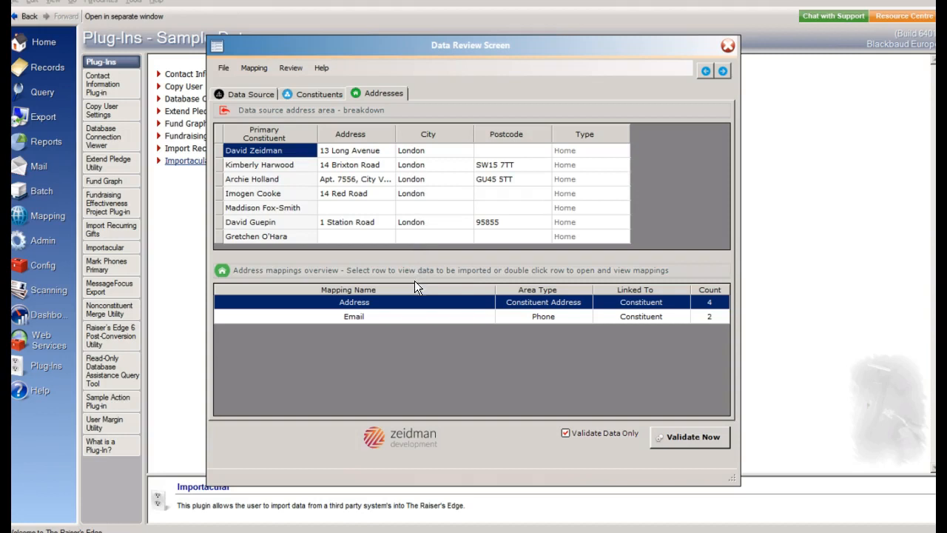
left_click(374, 318)
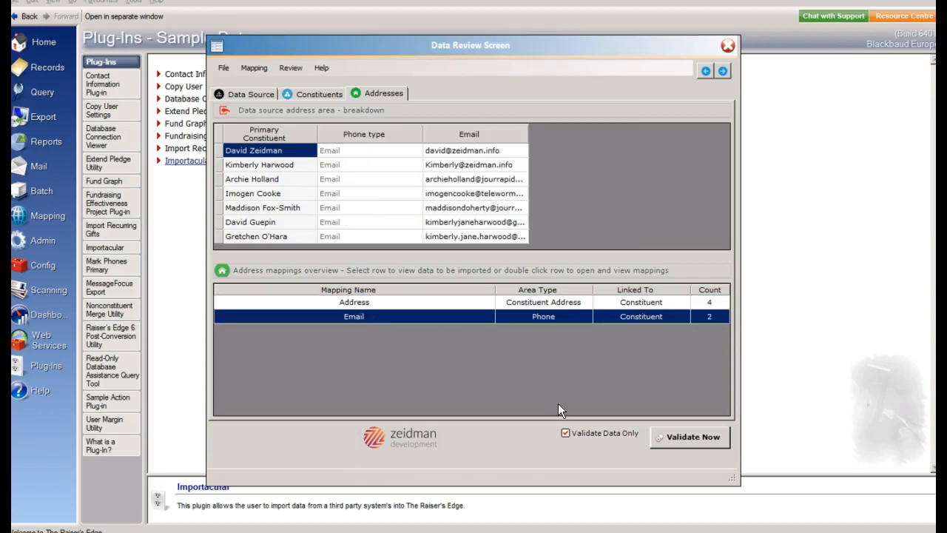
Return to the data source records, run a validation-only pass on them, and close the import summary report
left_click(238, 93)
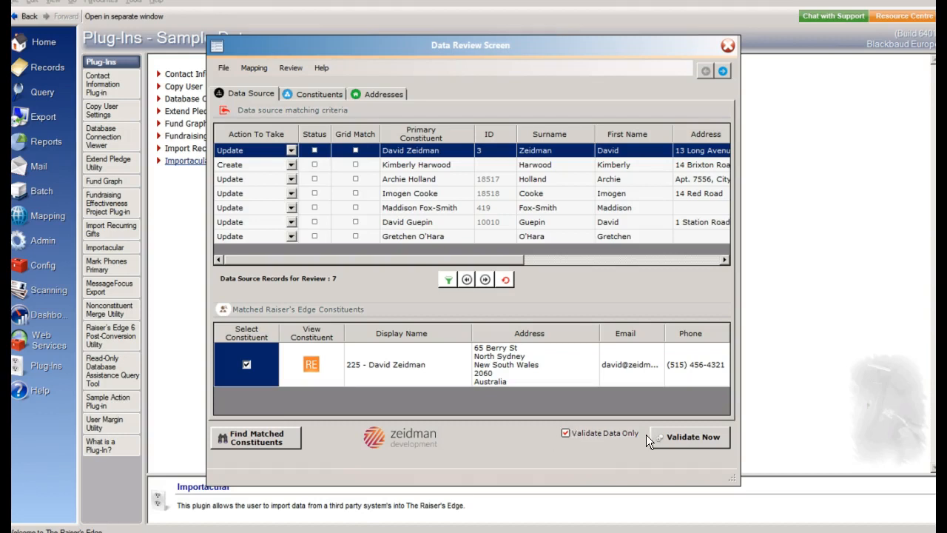
left_click(685, 436)
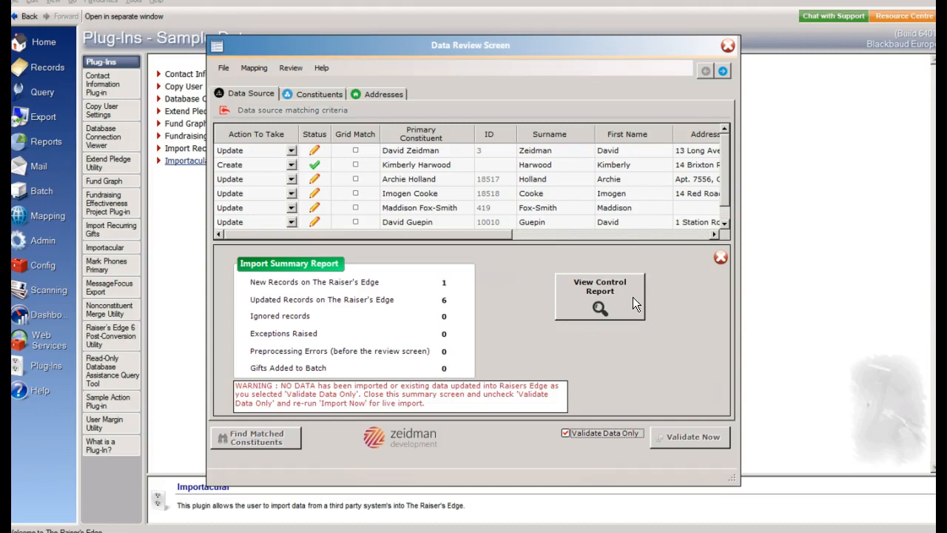
left_click(721, 259)
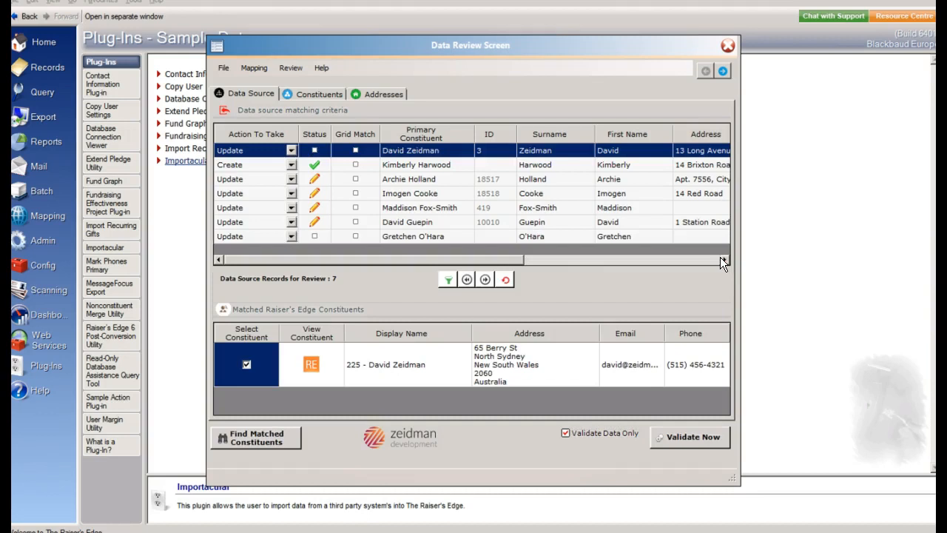
Turn off Validate Data Only and run the live import of the reviewed records, confirming that it should proceed
left_click(566, 433)
left_click(699, 436)
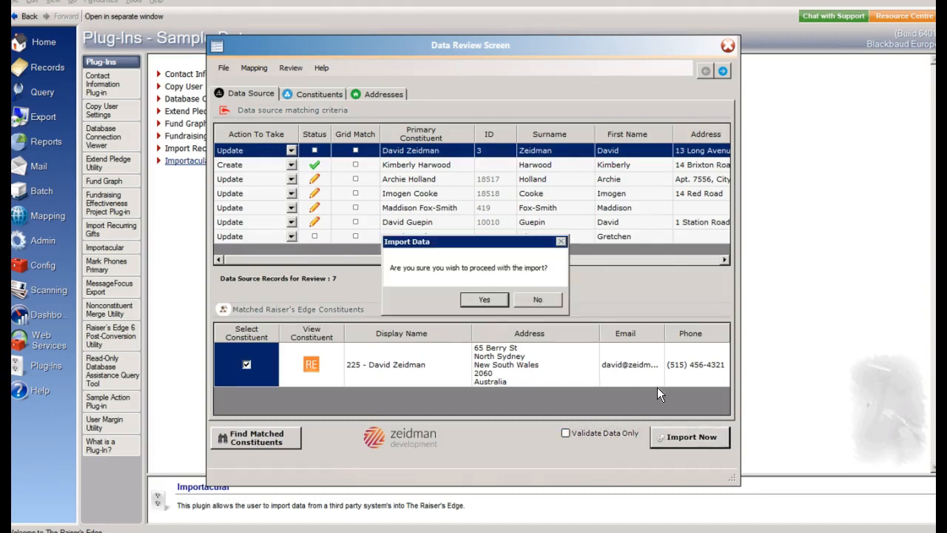
left_click(491, 298)
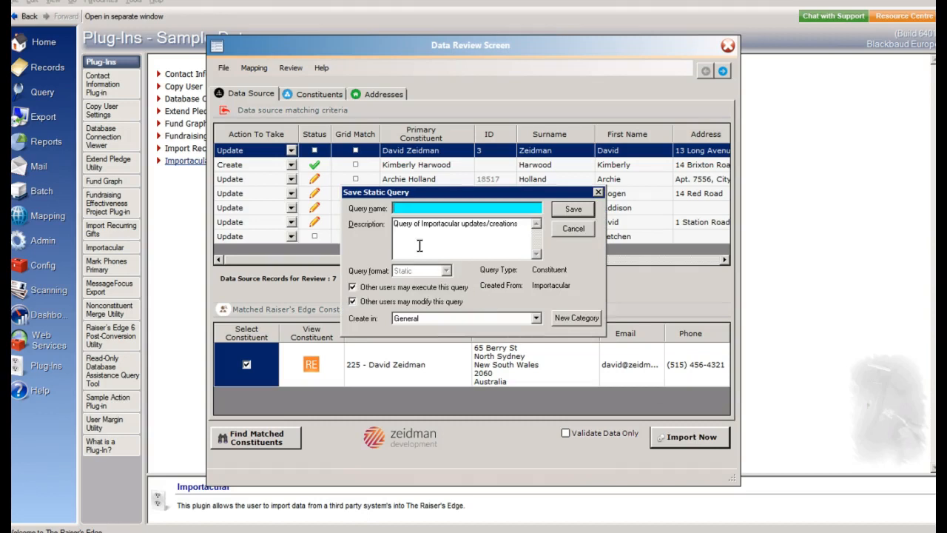
Save the static query of imported constituents in General under the name Dotdigital updates
type("Dotdigital update")
left_click(560, 209)
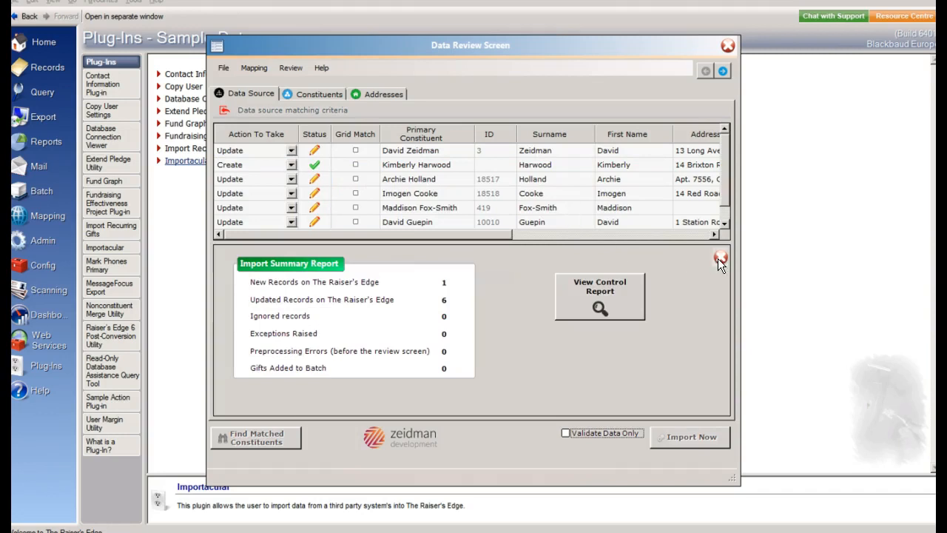
Close the import summary report, the review screen, the import data source window and Importacular
left_click(720, 258)
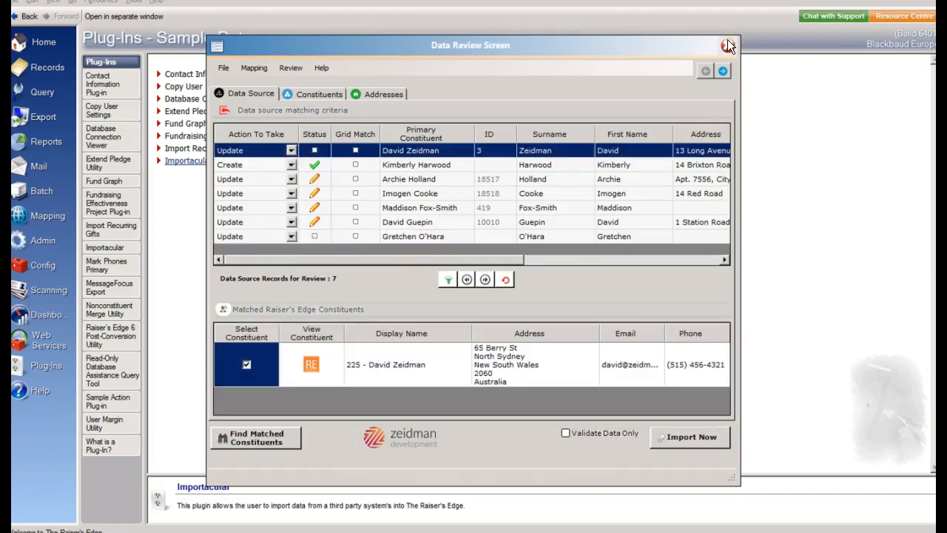
left_click(727, 45)
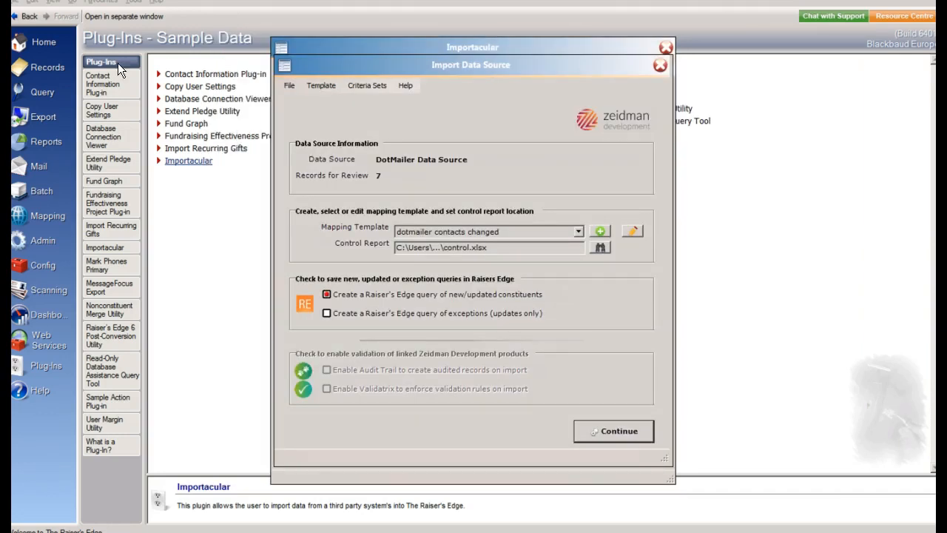
left_click(658, 67)
left_click(664, 47)
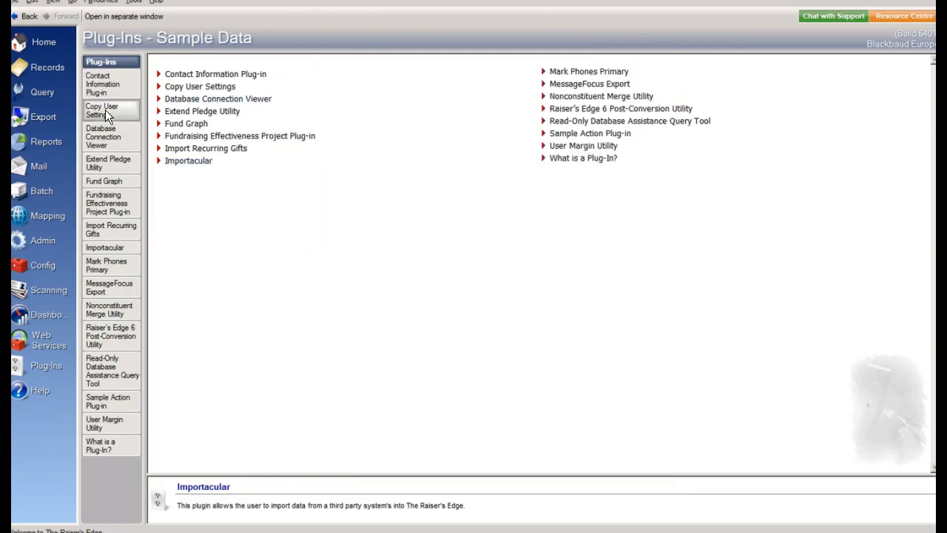
Open the Dotdigital updates query, add Constituent ID and First Name as output fields, and display its results
left_click(40, 93)
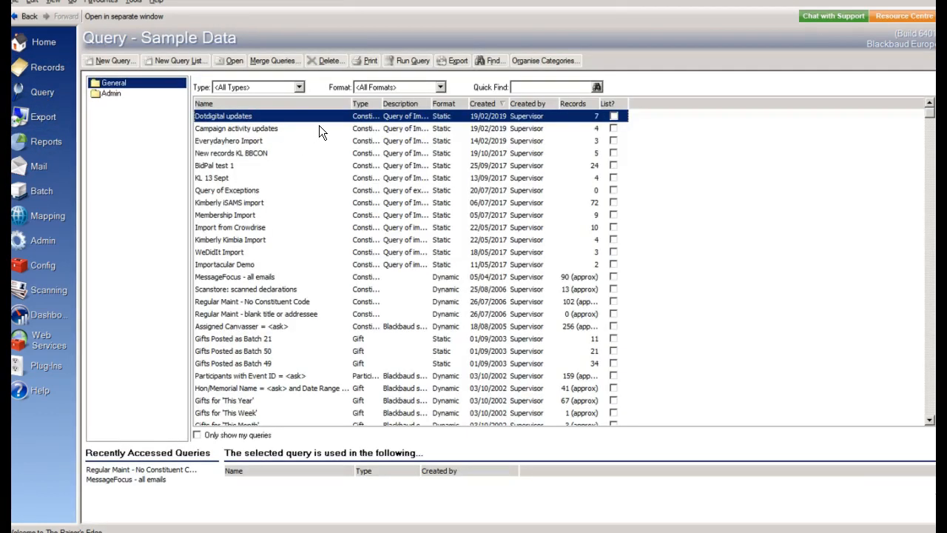
double_click(317, 117)
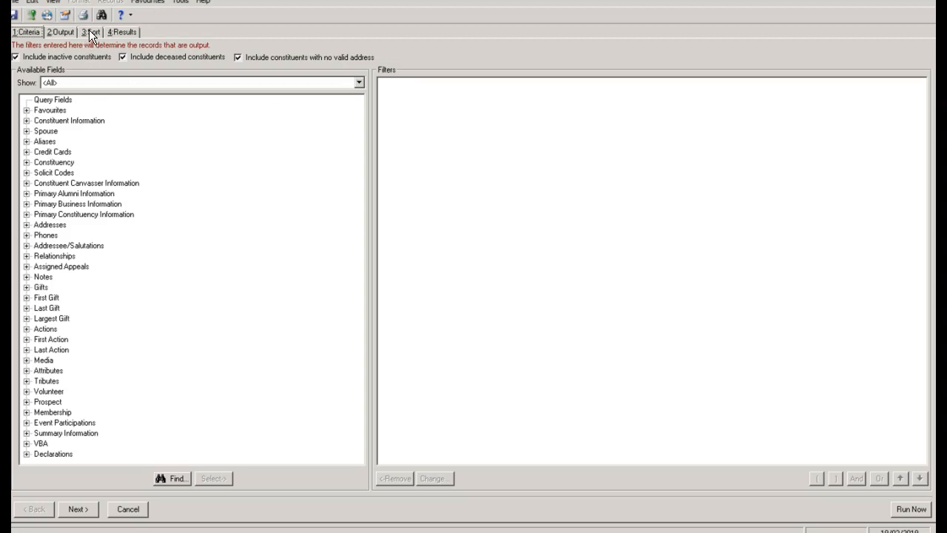
left_click(59, 32)
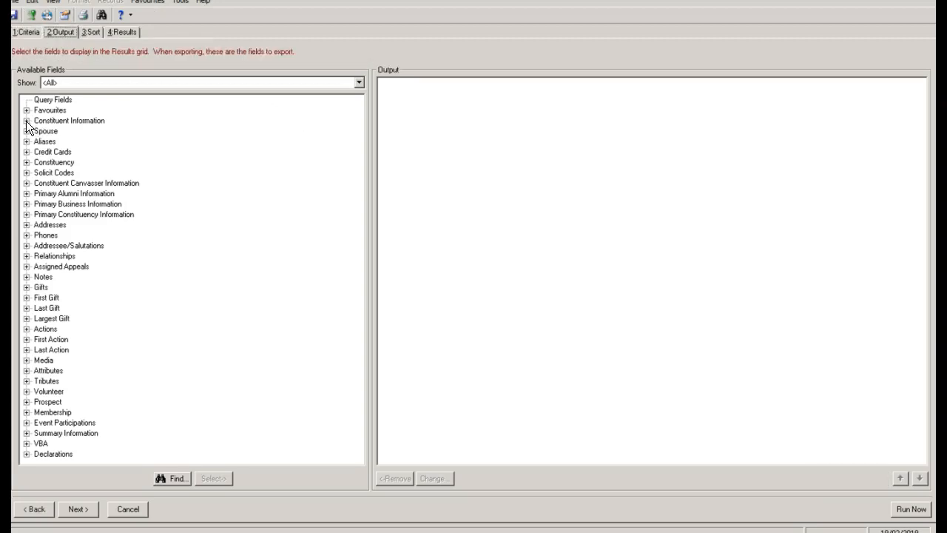
double_click(34, 121)
double_click(74, 203)
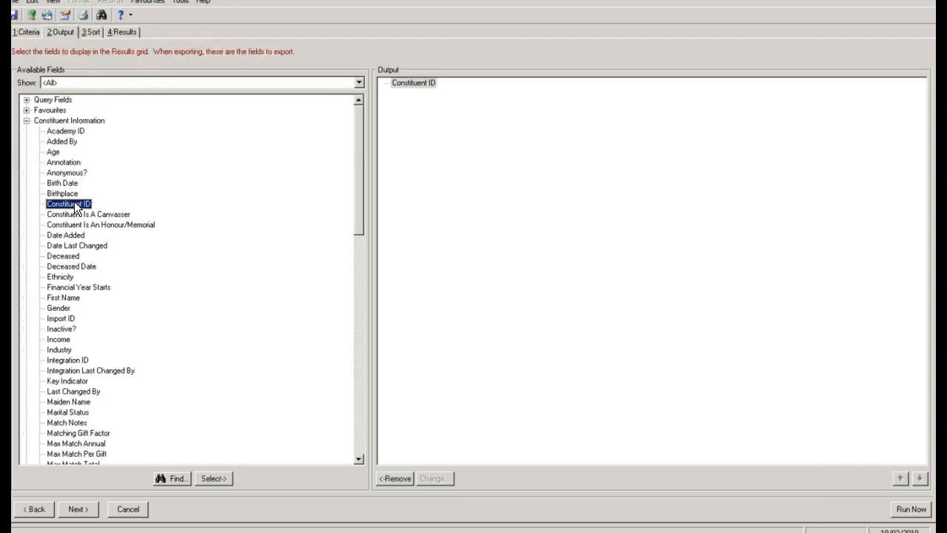
double_click(65, 298)
left_click(124, 32)
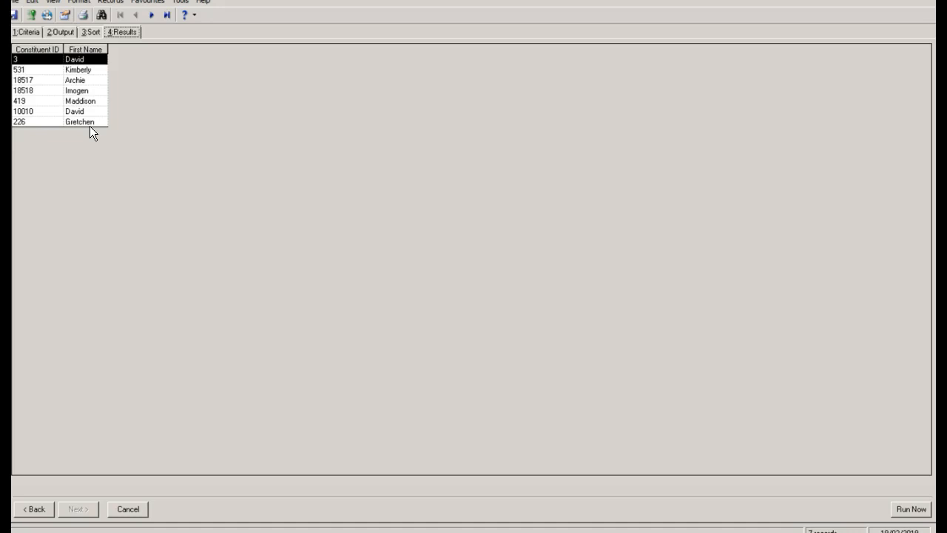
Open the newly created constituent's record from the results, check its email addresses and attributes, and save and close it
double_click(91, 68)
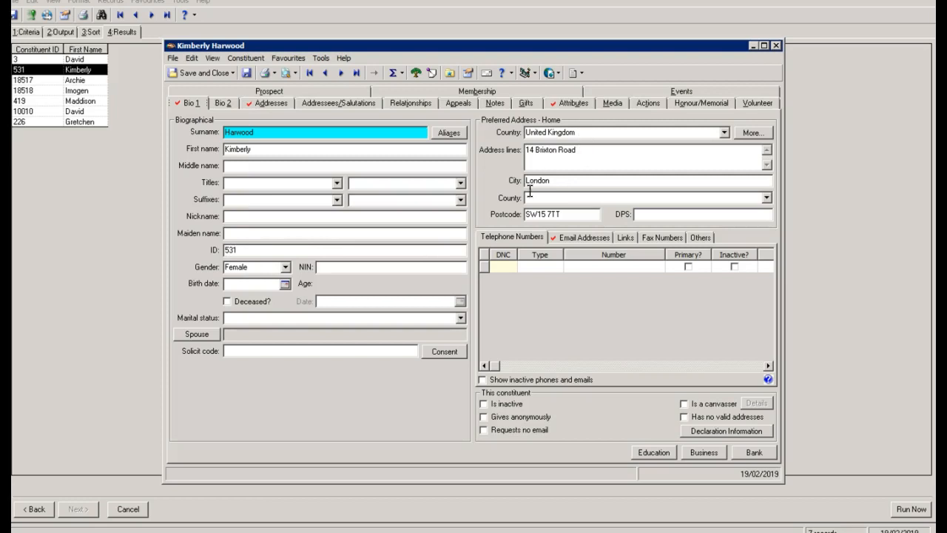
left_click(571, 235)
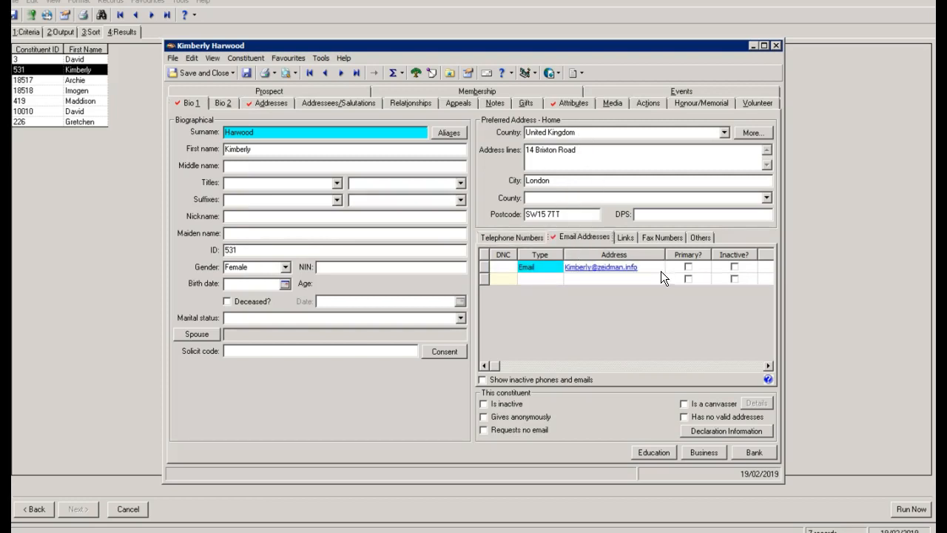
left_click(572, 103)
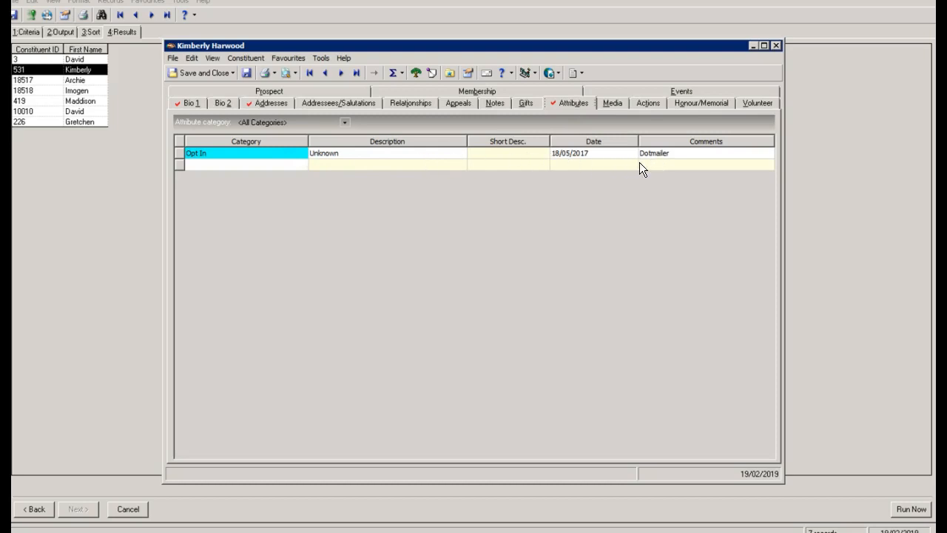
left_click(199, 74)
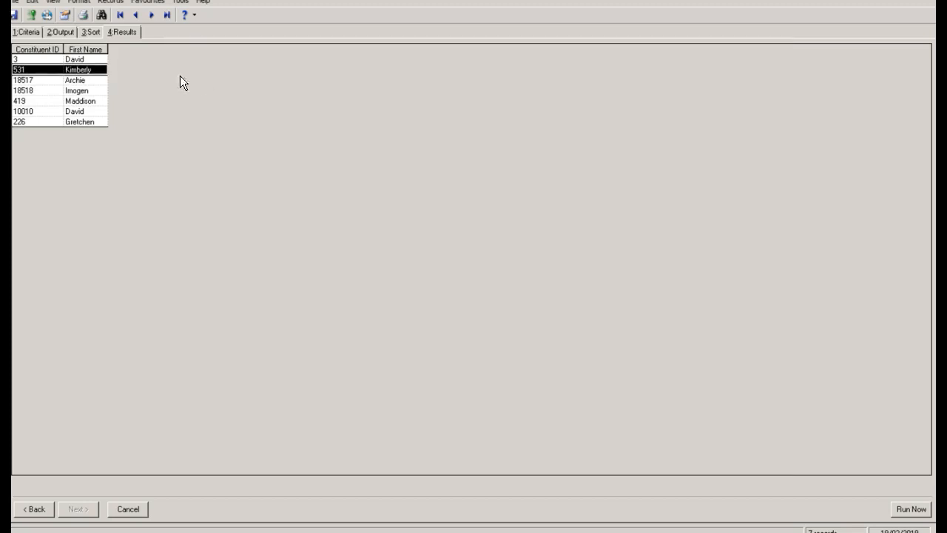
Check the attributes on the first listed constituent's record, save and close it, and close the query
double_click(93, 59)
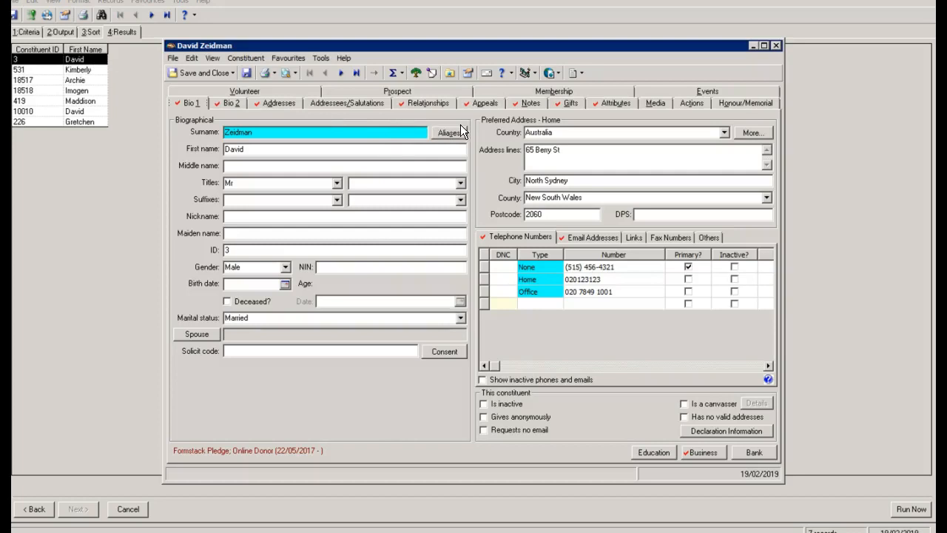
left_click(614, 103)
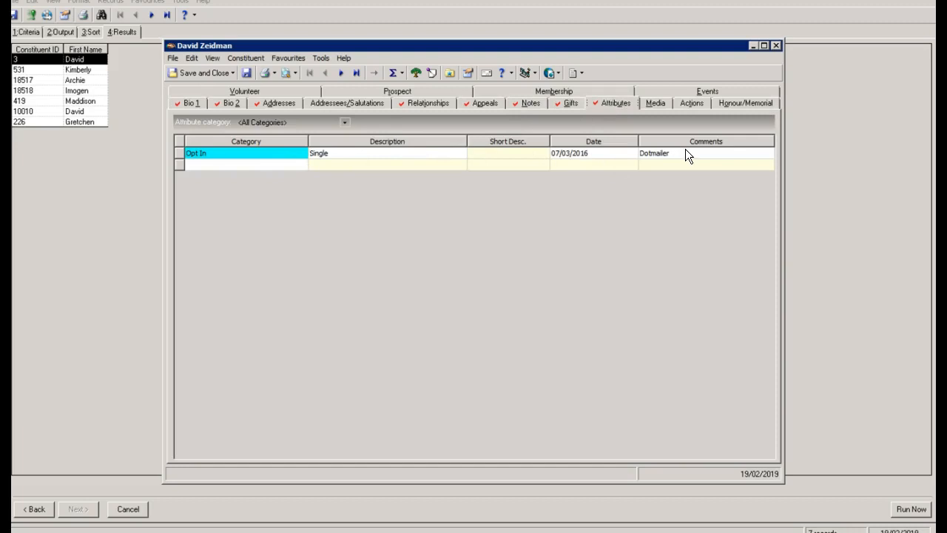
left_click(218, 75)
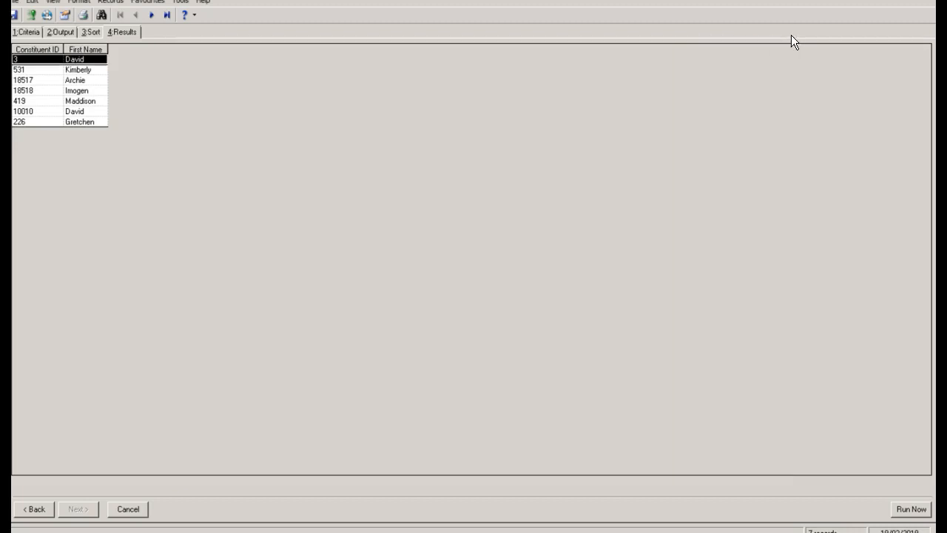
left_click(928, 0)
left_click(479, 305)
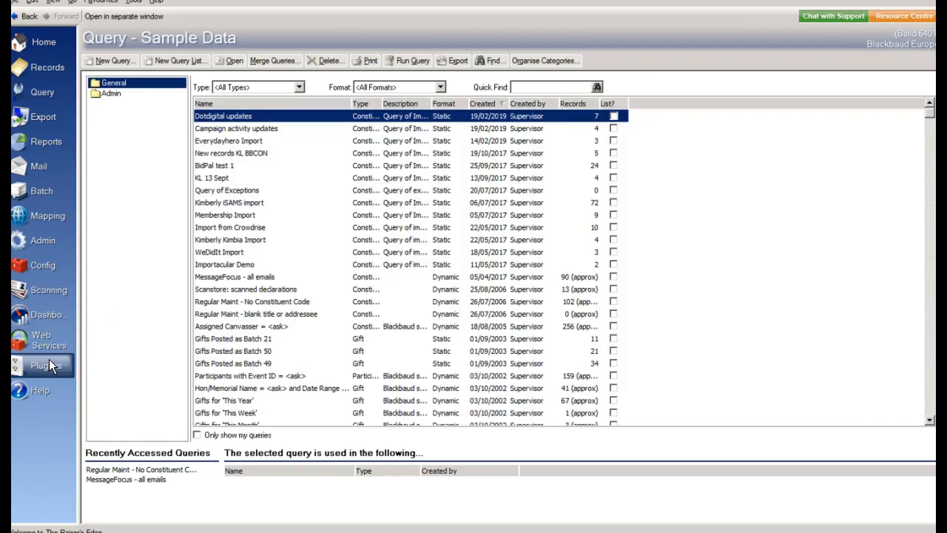
Open the Importacular plug-in and start a new import from the DotDigital data source
left_click(46, 365)
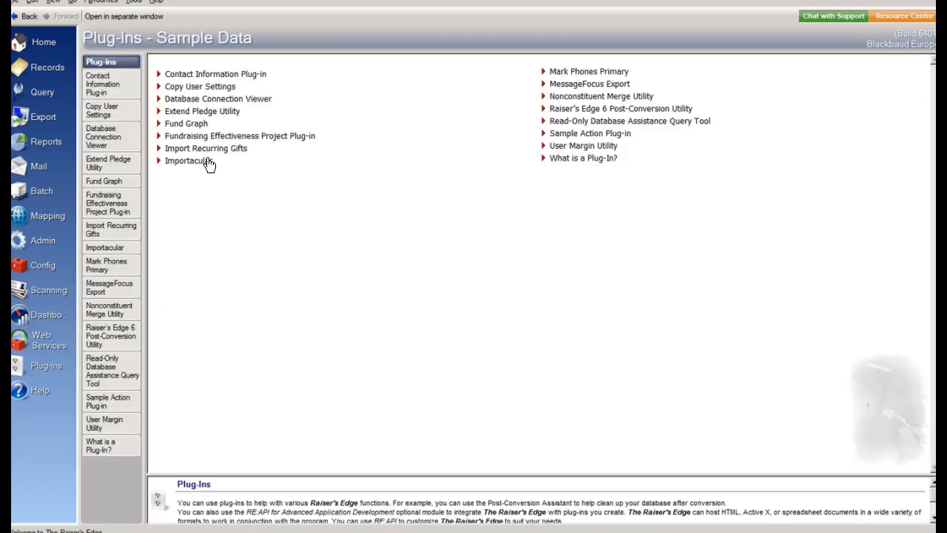
mouse_move(208, 163)
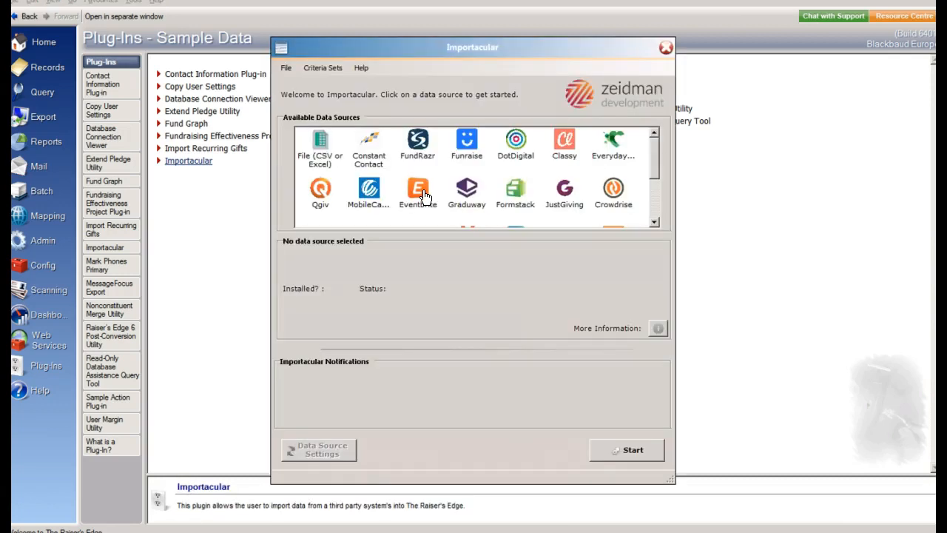
left_click(517, 144)
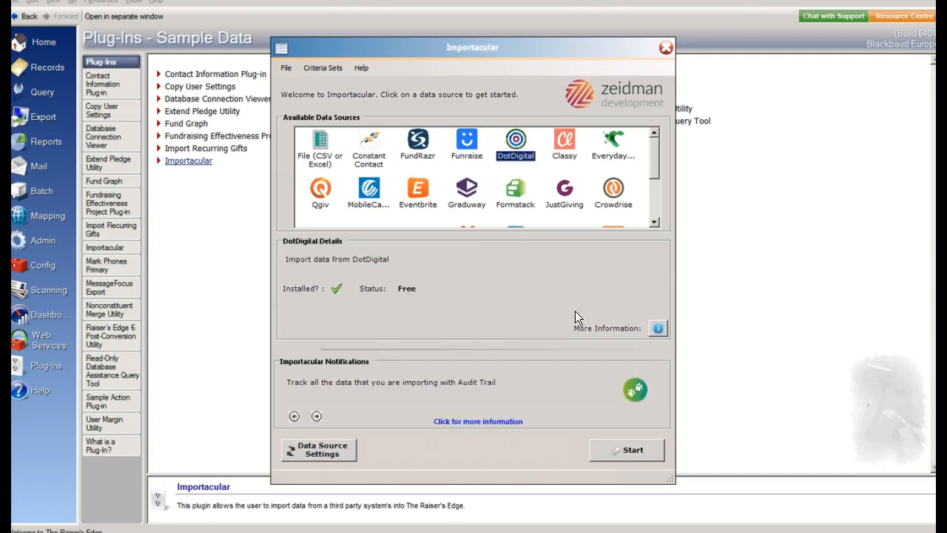
left_click(625, 444)
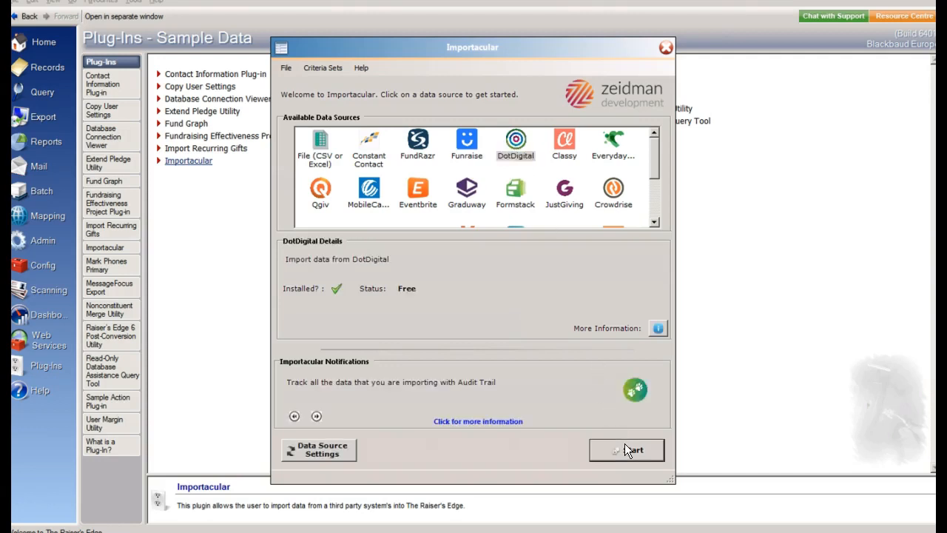
Retrieve Campaign Activity Since for the selected campaign Importacular demo, with changes from 13/02/2019 11:18
left_click(594, 184)
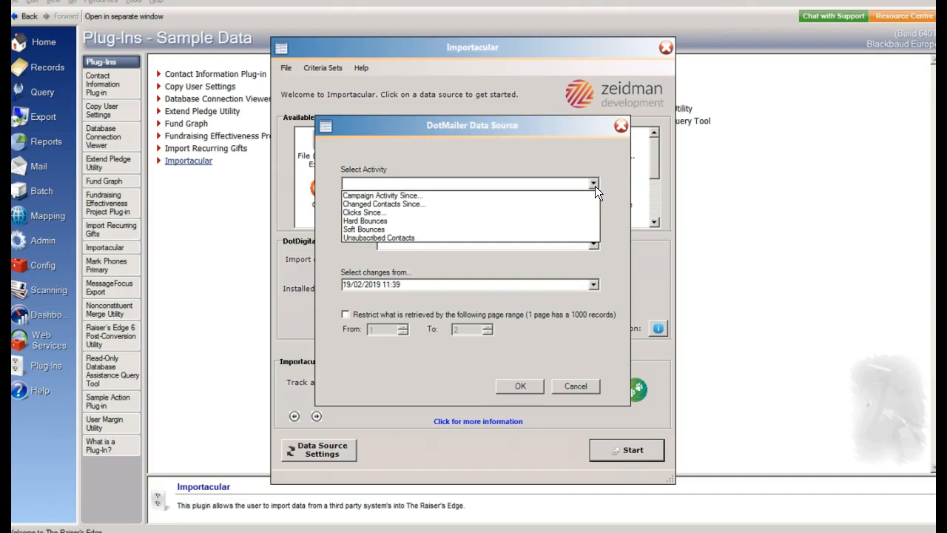
left_click(534, 195)
left_click(392, 231)
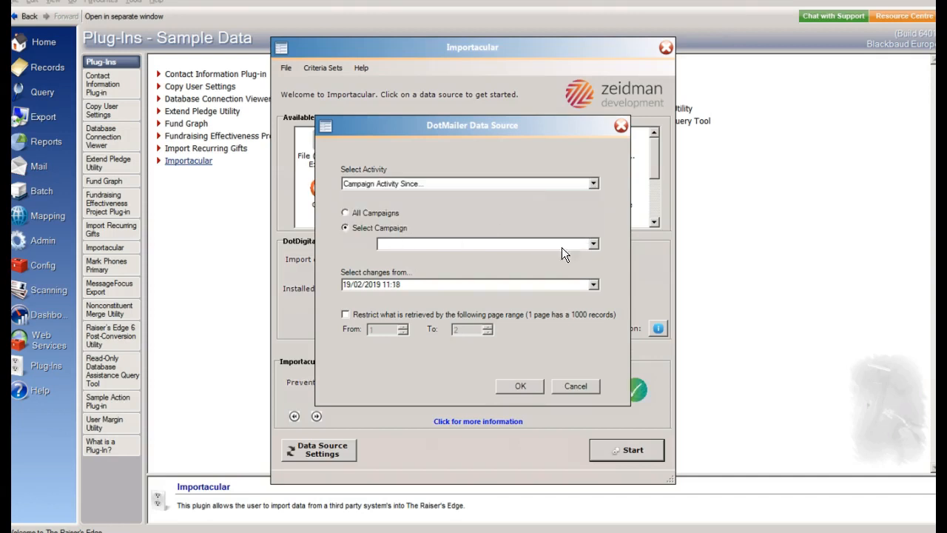
left_click(594, 246)
left_click(514, 256)
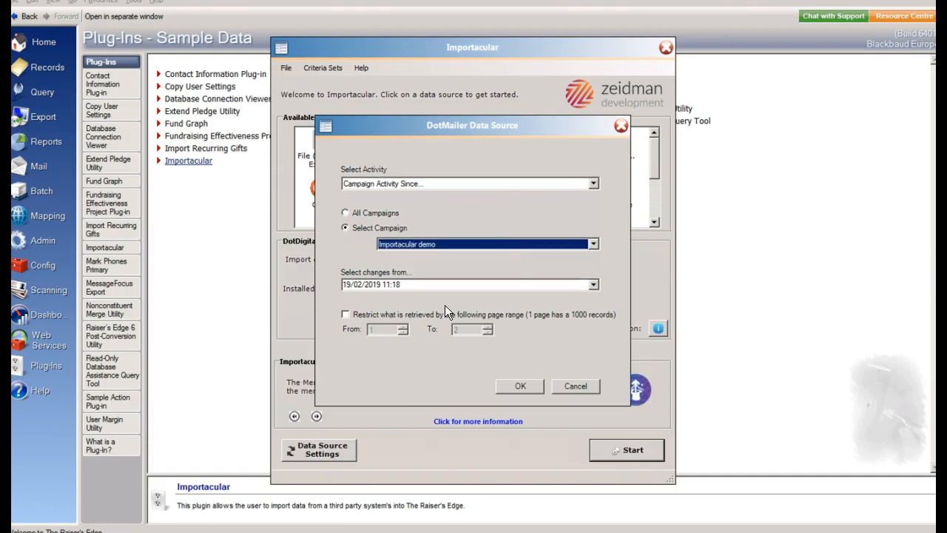
left_click(594, 285)
left_click(390, 347)
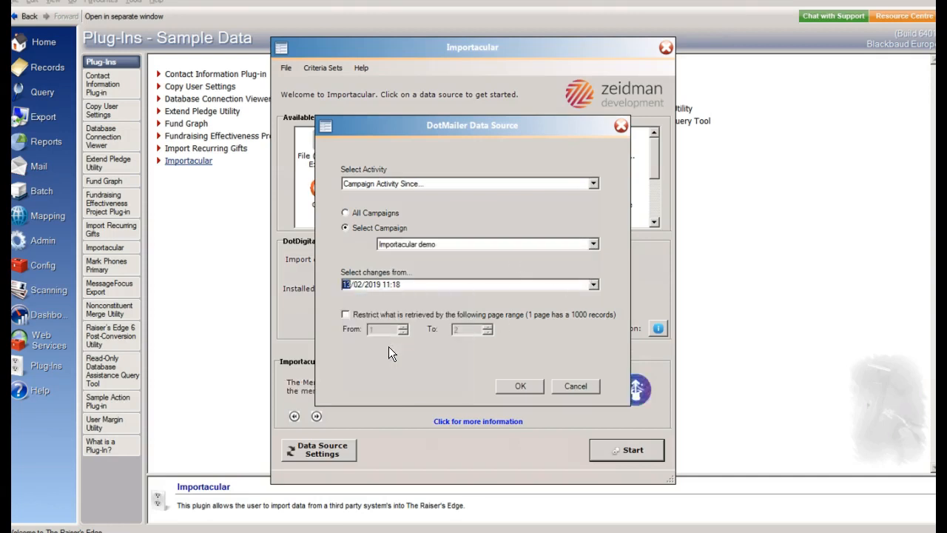
left_click(523, 383)
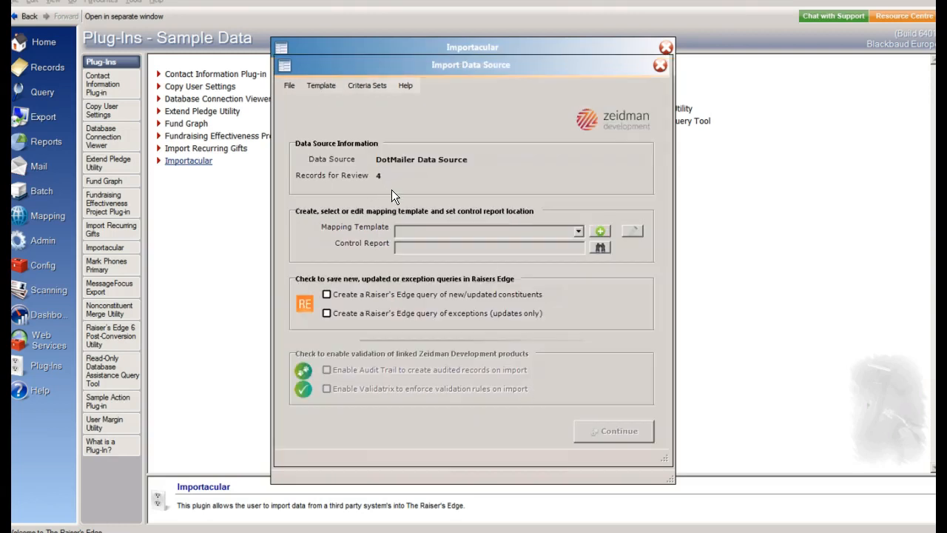
Select the Campaign Activity mapping template, check its constituent and action mappings, and save and close it
left_click(579, 231)
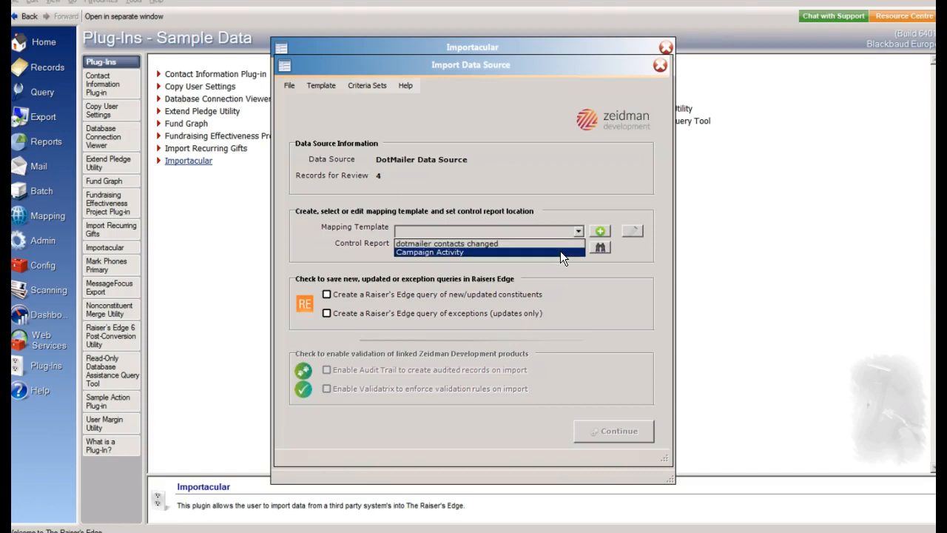
left_click(561, 252)
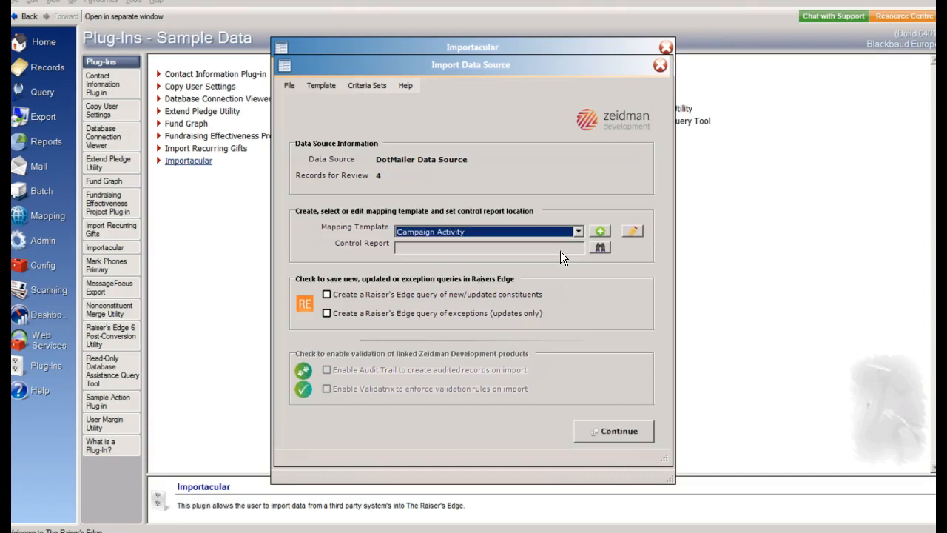
left_click(630, 228)
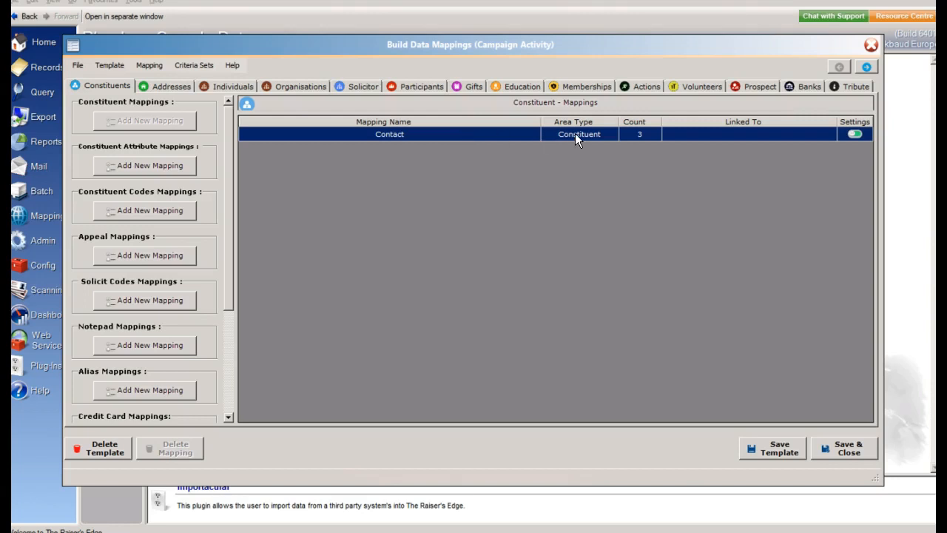
left_click(641, 86)
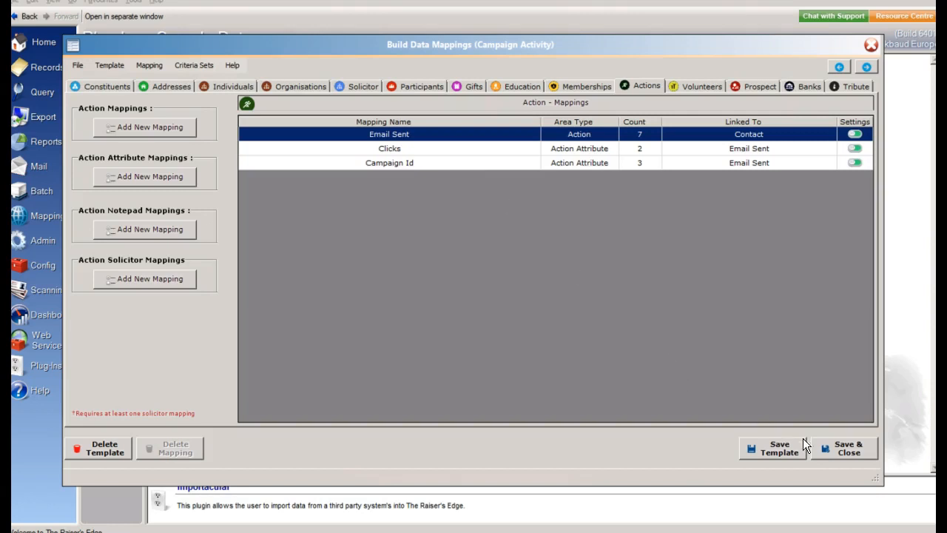
left_click(833, 448)
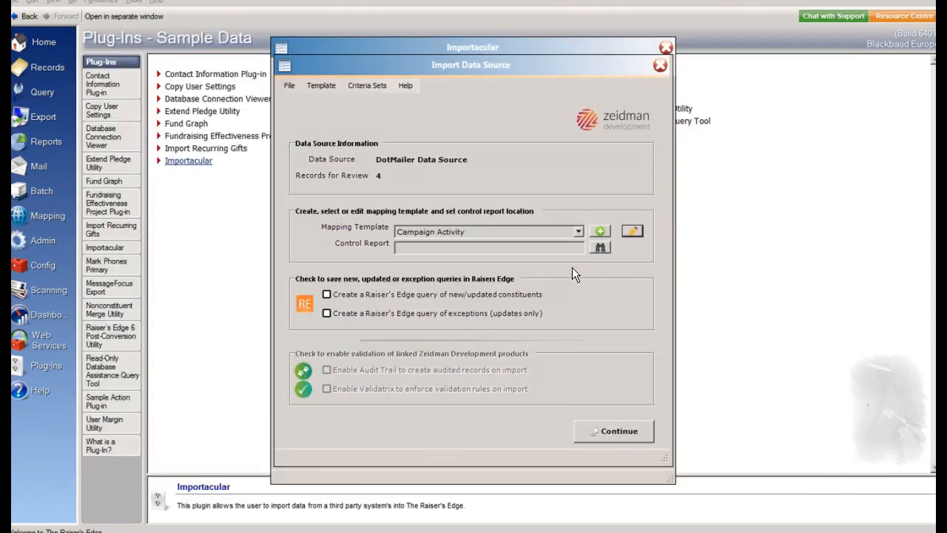
Save the control report over control.xlsx on the Desktop, enable the query of new/updated constituents, and continue to the data review
left_click(599, 248)
double_click(449, 194)
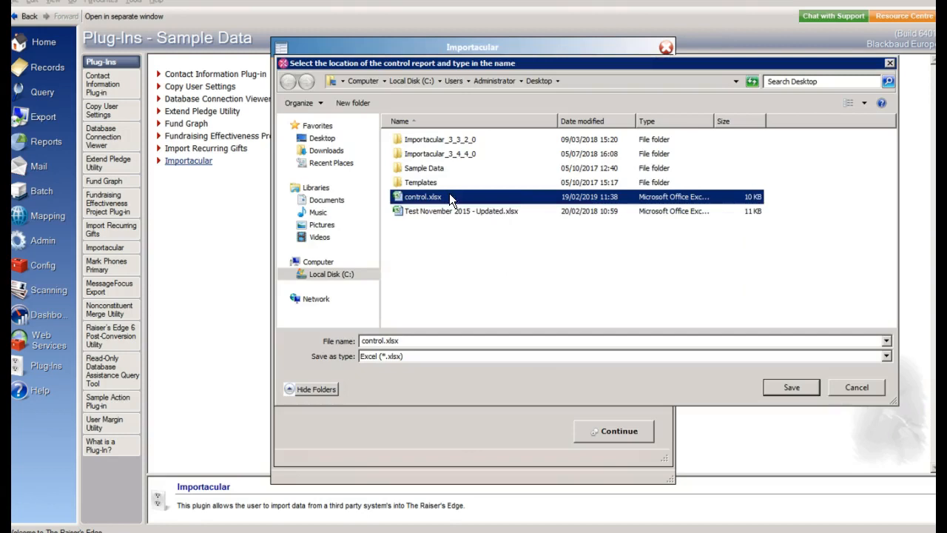
left_click(523, 269)
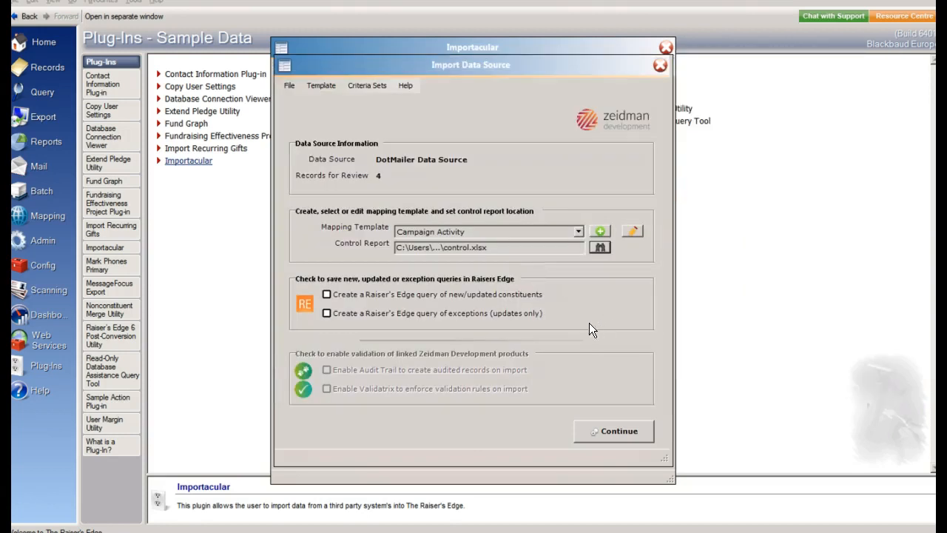
left_click(512, 296)
left_click(611, 430)
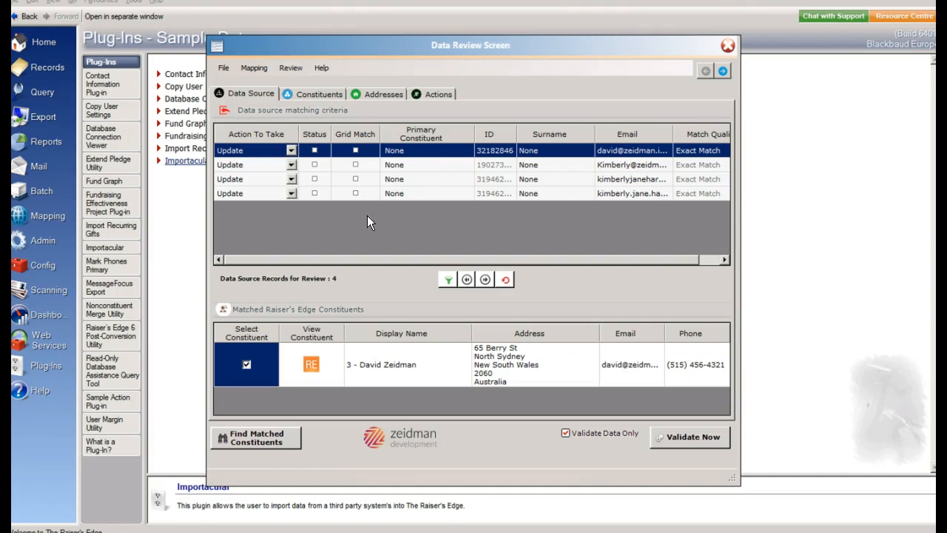
Review the matched constituents for the second and third source records, plus the constituent and address data
left_click(393, 165)
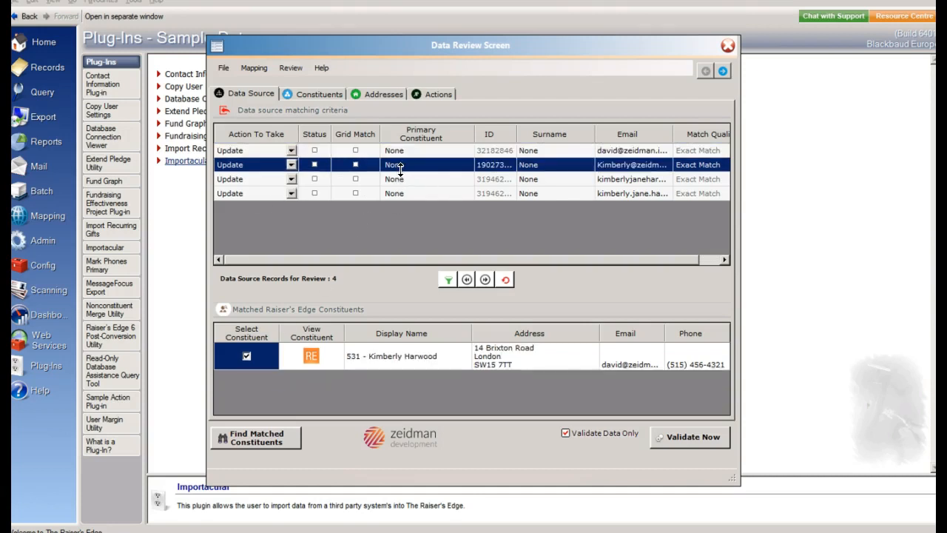
left_click(401, 179)
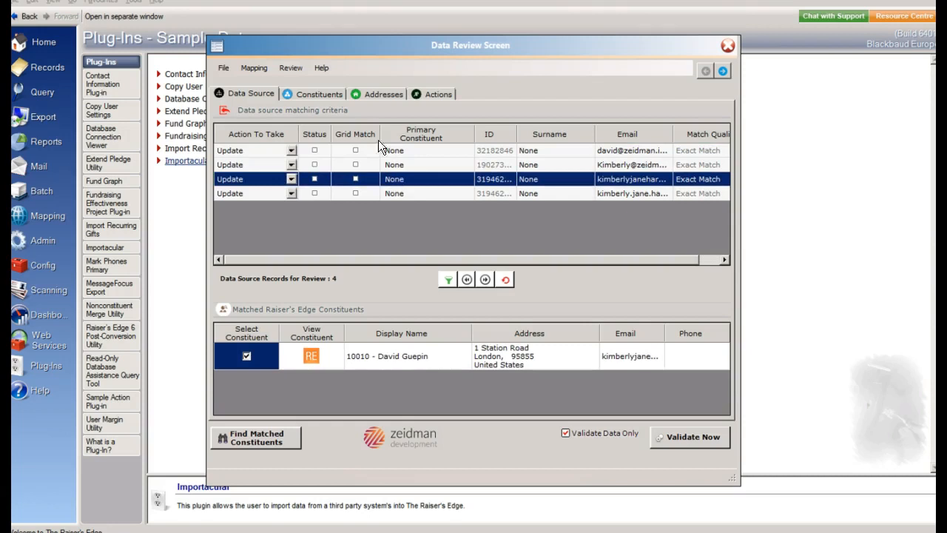
left_click(324, 94)
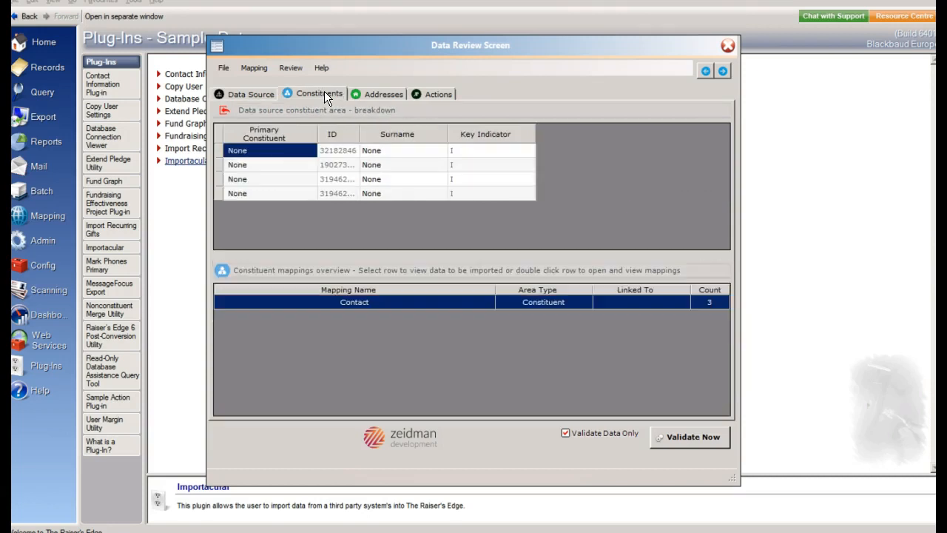
left_click(385, 96)
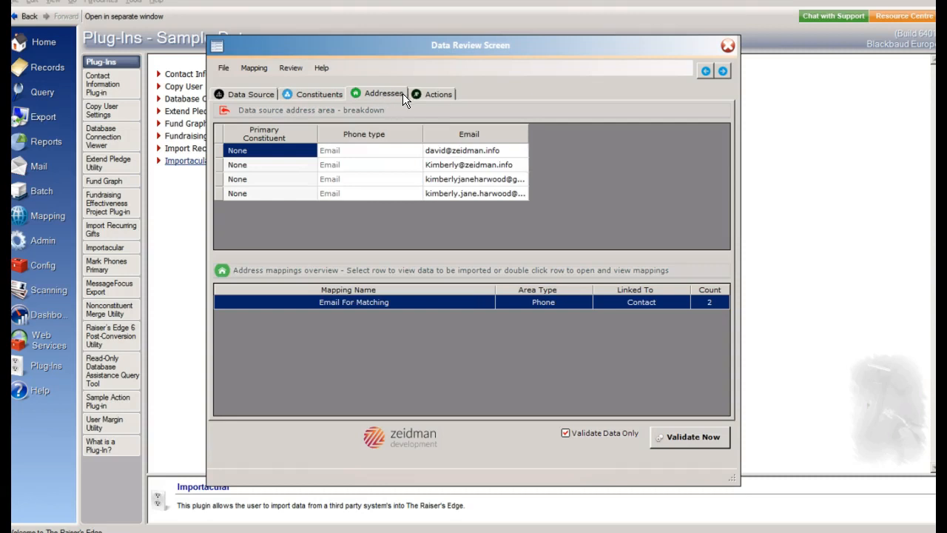
Examine the action data for import under the Email Sent, Clicks and Campaign Id mappings
left_click(421, 97)
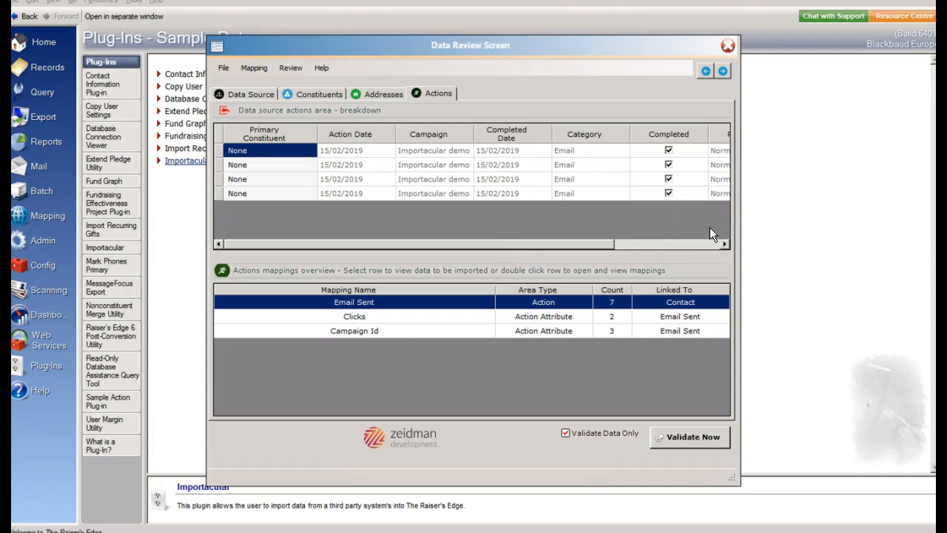
left_click(724, 245)
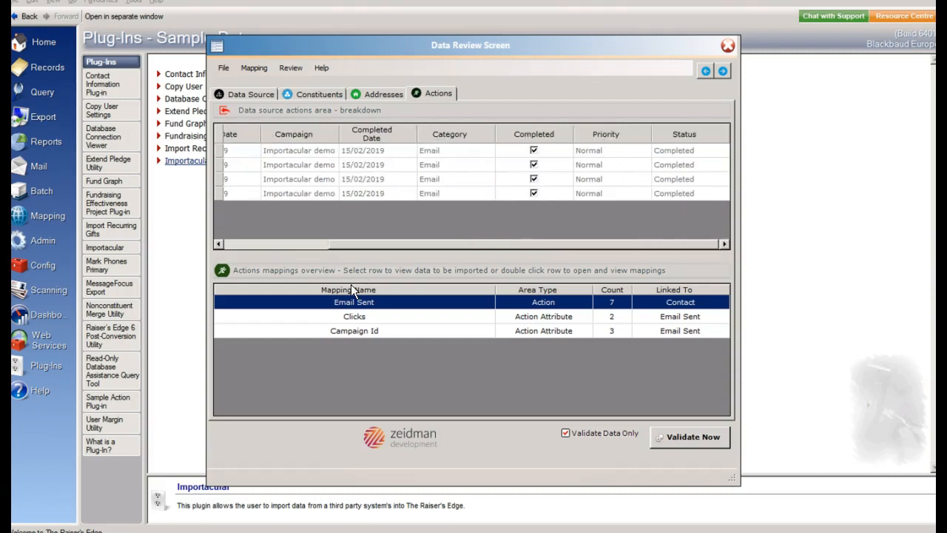
left_click(354, 316)
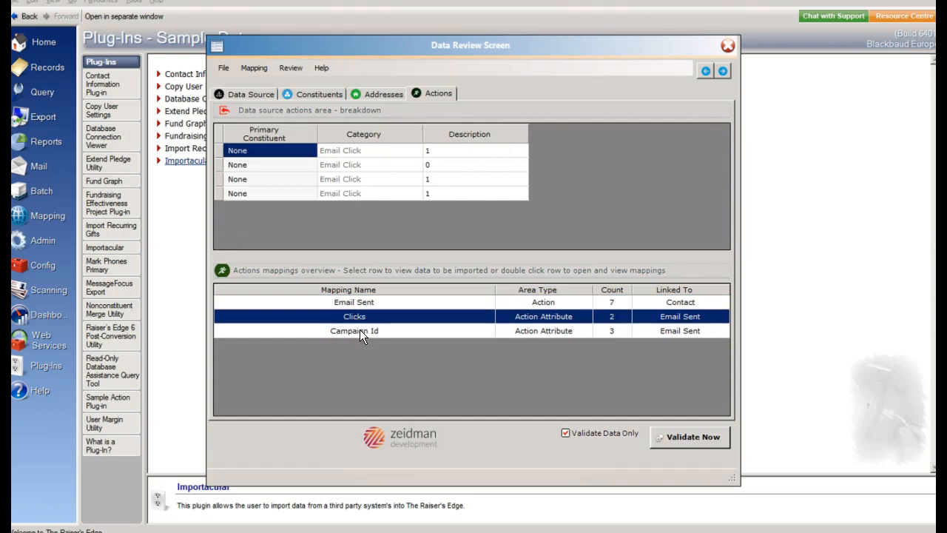
left_click(368, 331)
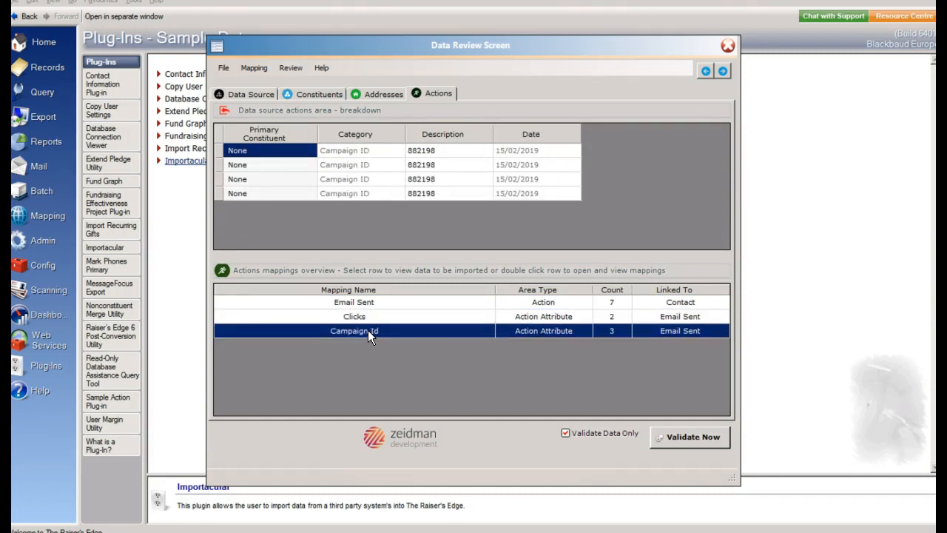
Validate the source records without importing them, and close the import summary report
left_click(250, 94)
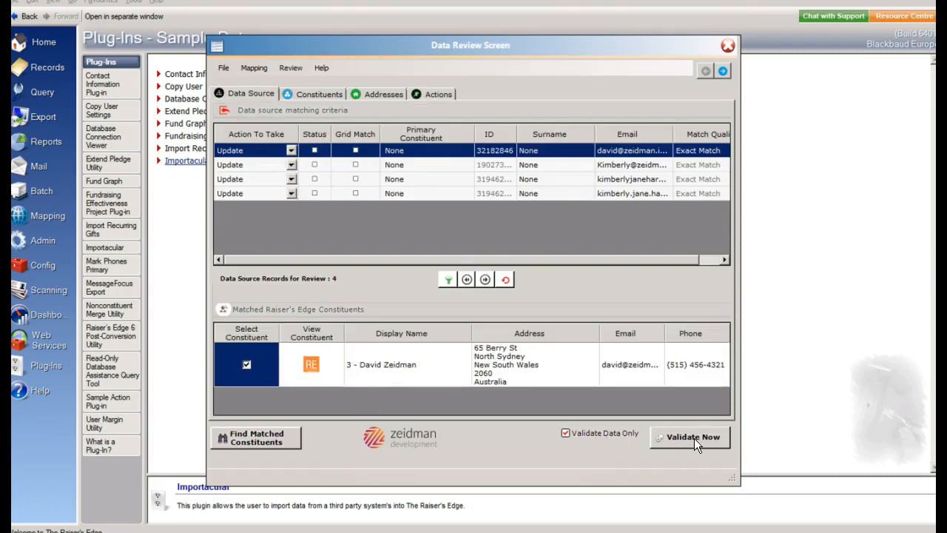
left_click(666, 438)
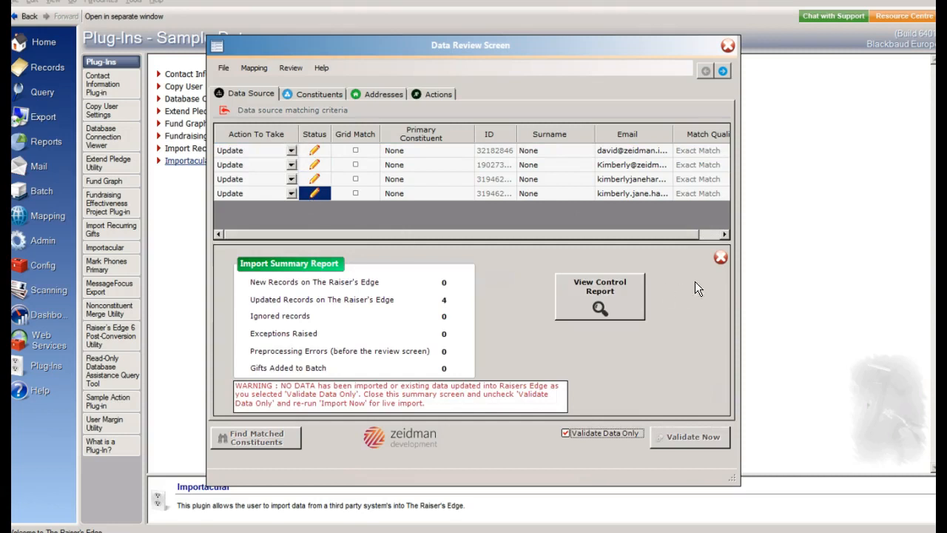
left_click(721, 257)
Turn off Validate Data Only and run the live import, saving the static query as "Campaign activity"
left_click(567, 433)
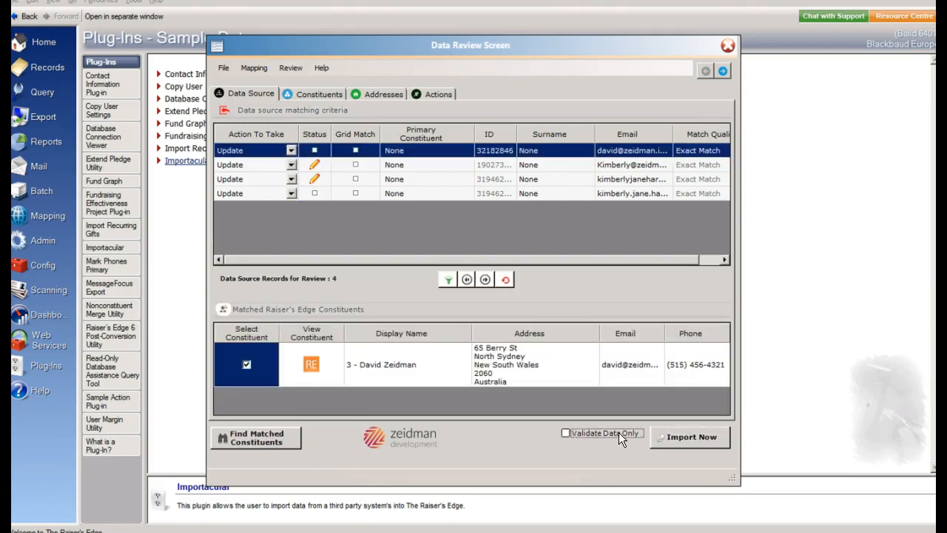
left_click(667, 441)
left_click(485, 299)
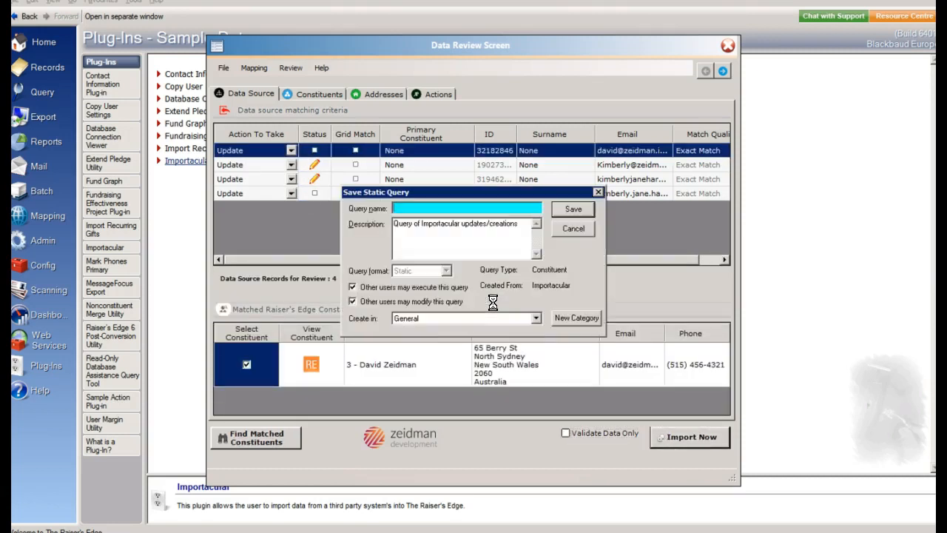
type("Campaign activity")
left_click(571, 209)
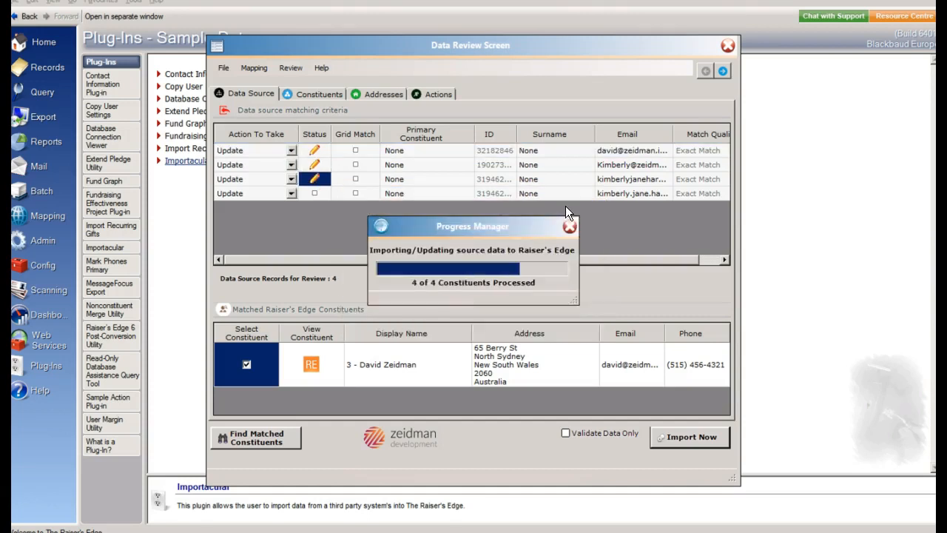
Close the import summary, the data review and all Importacular windows
left_click(721, 257)
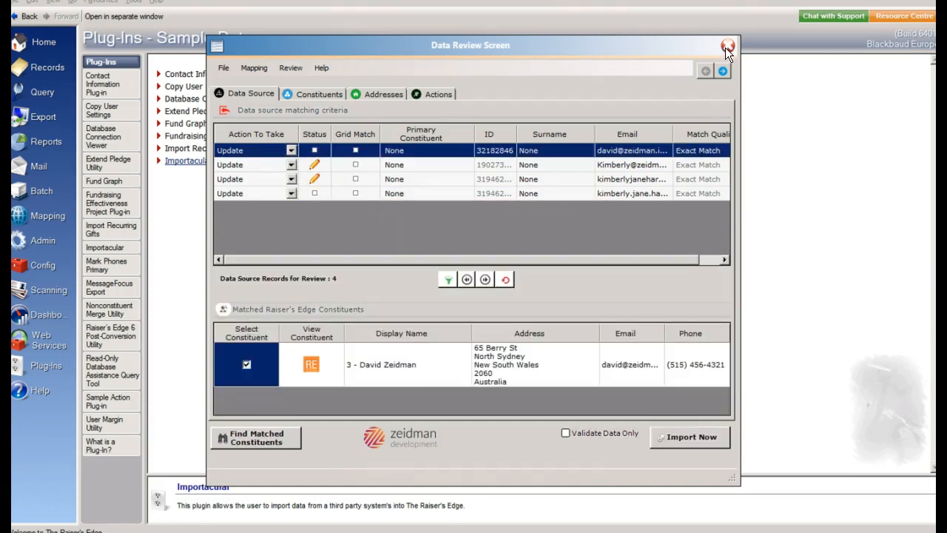
left_click(728, 46)
left_click(660, 64)
left_click(666, 47)
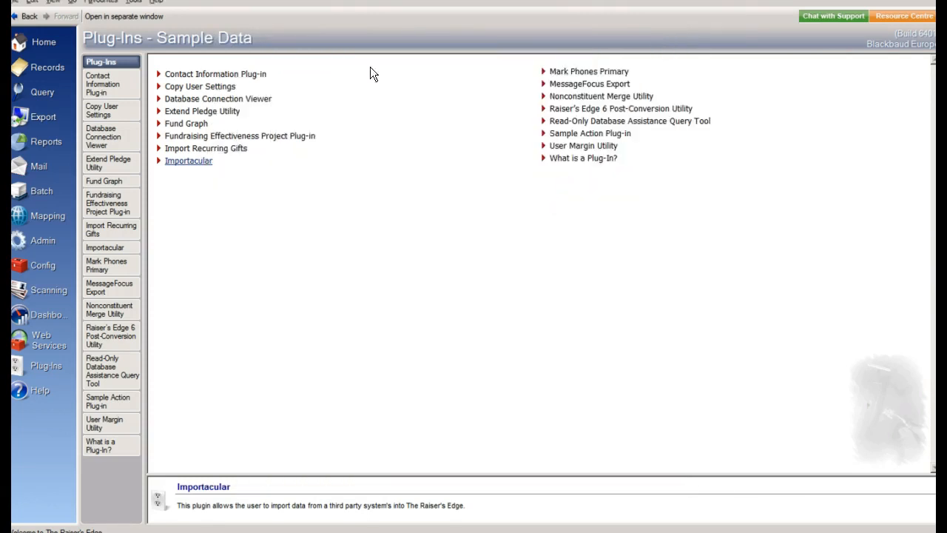
Open the Campaign activity query, add Constituent ID and First Name as output fields, and display its results
left_click(38, 88)
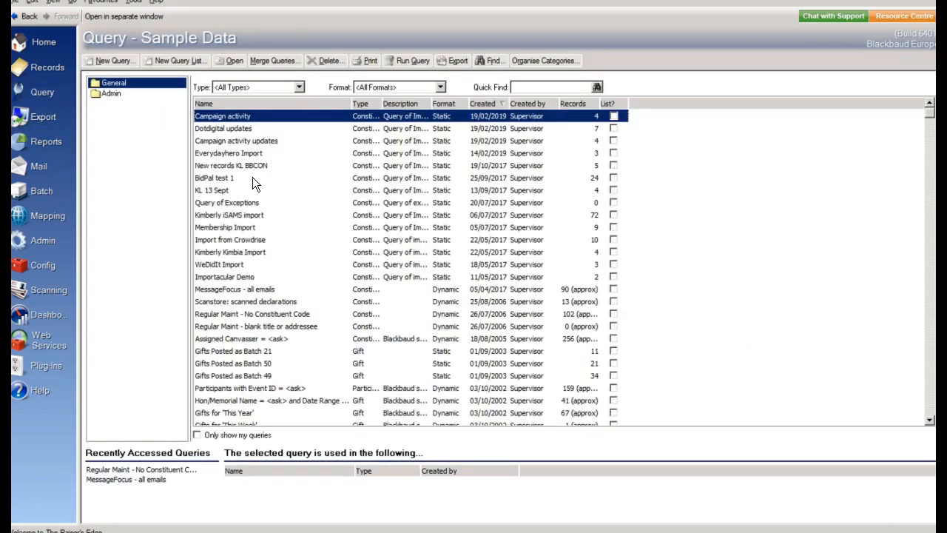
double_click(251, 117)
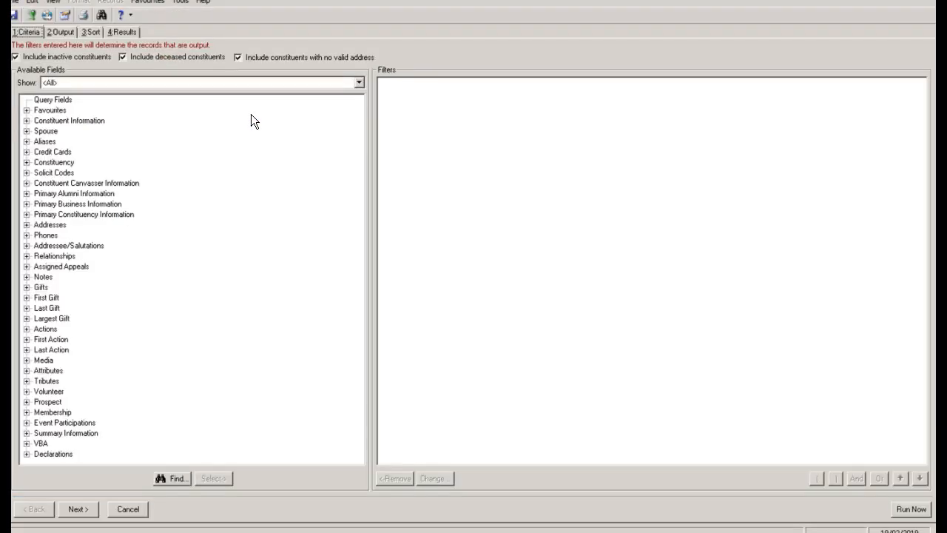
left_click(58, 33)
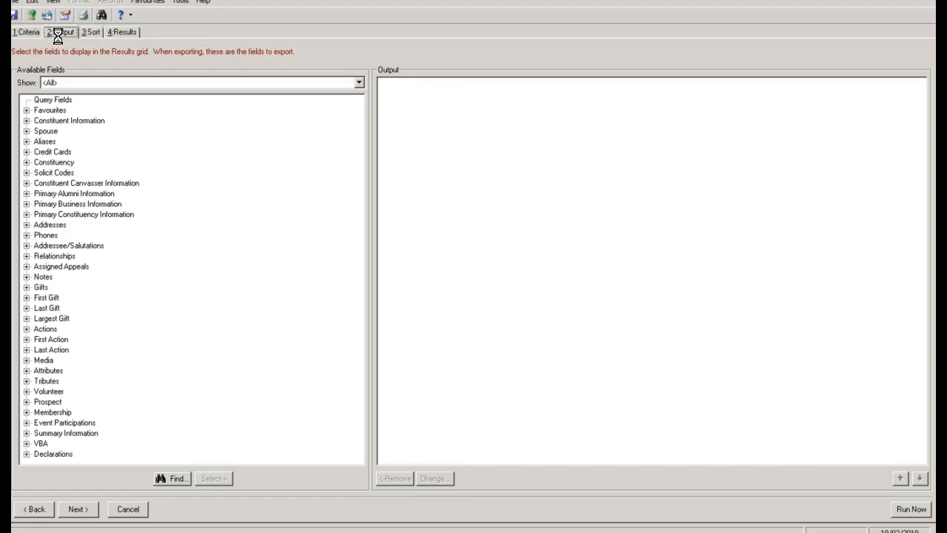
left_click(26, 121)
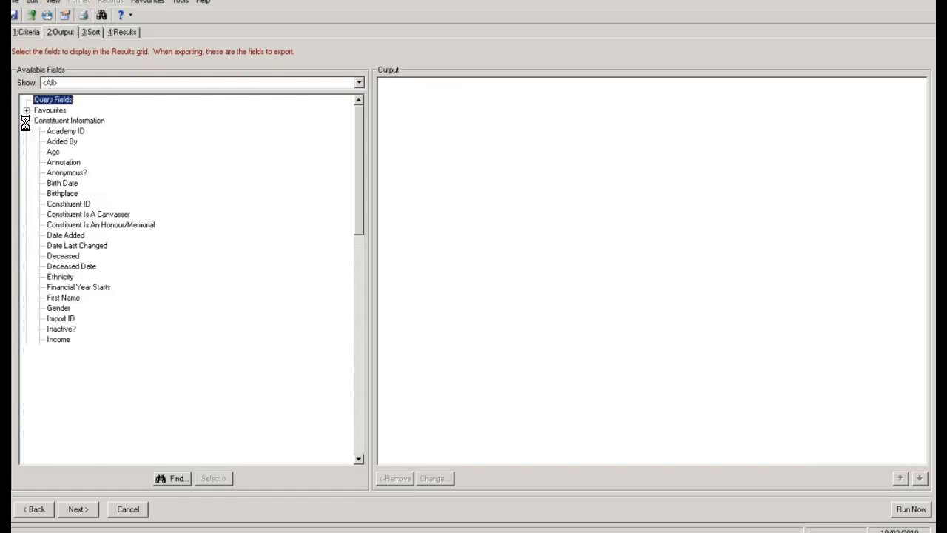
double_click(59, 201)
double_click(64, 296)
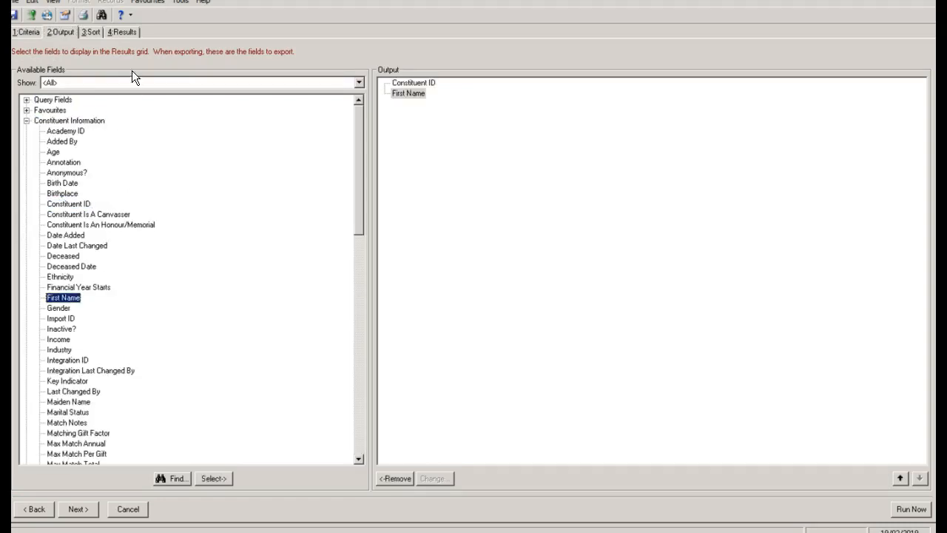
left_click(123, 34)
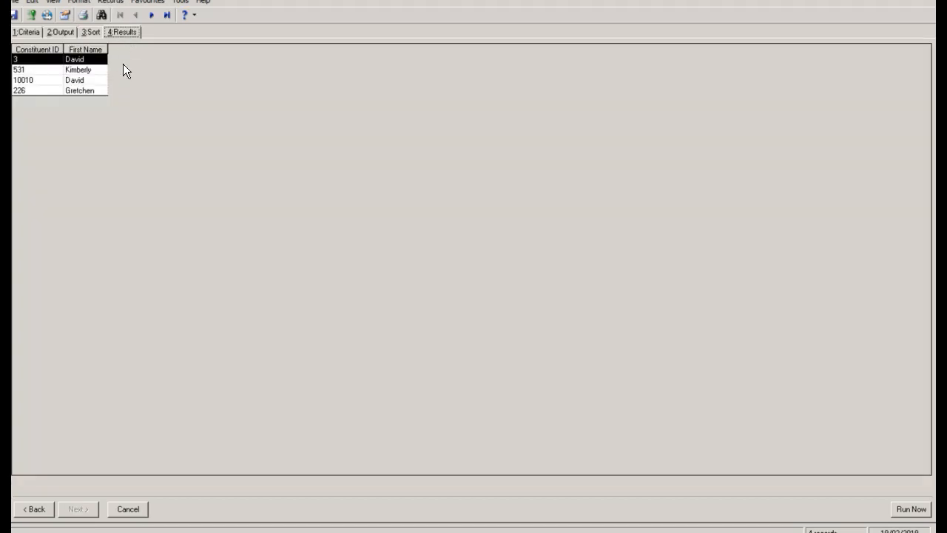
Check the email action and its attributes on the second listed constituent's record, and close the record and the query
double_click(84, 69)
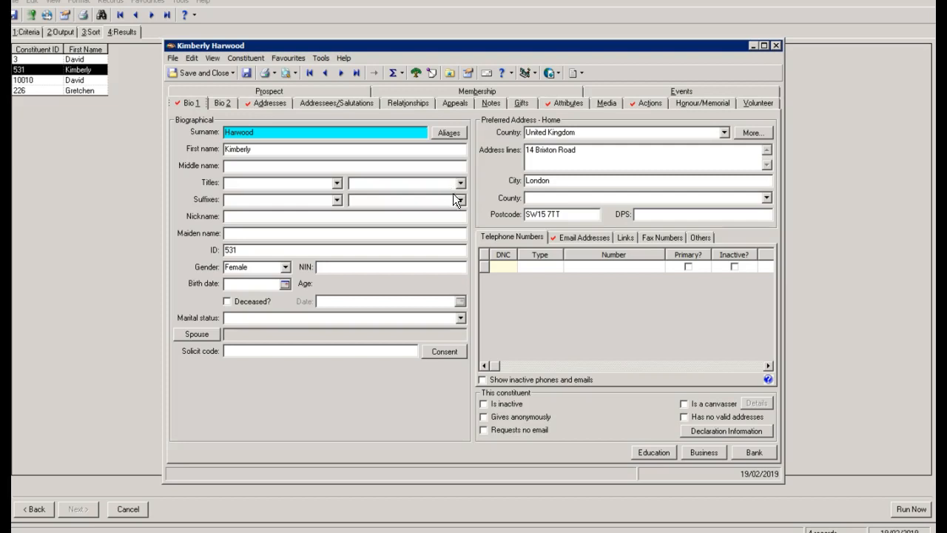
left_click(633, 101)
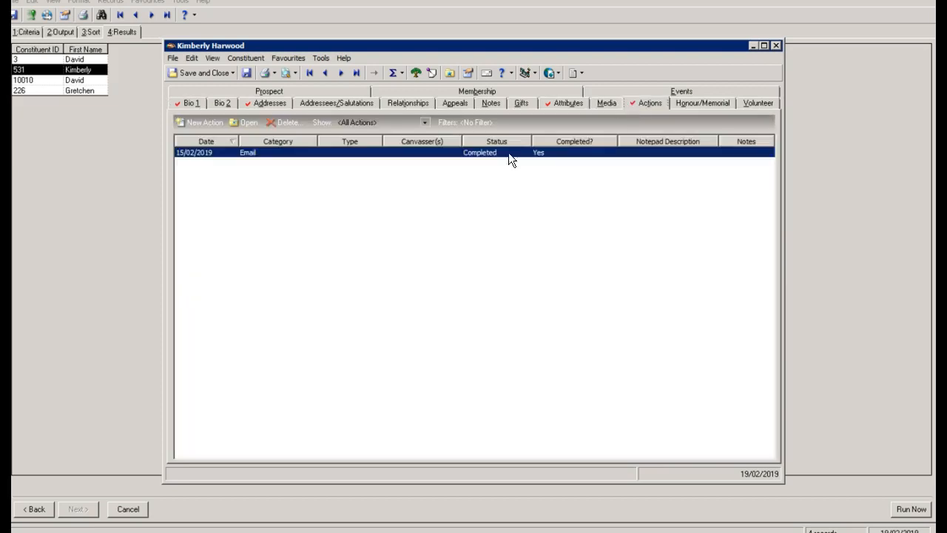
double_click(287, 153)
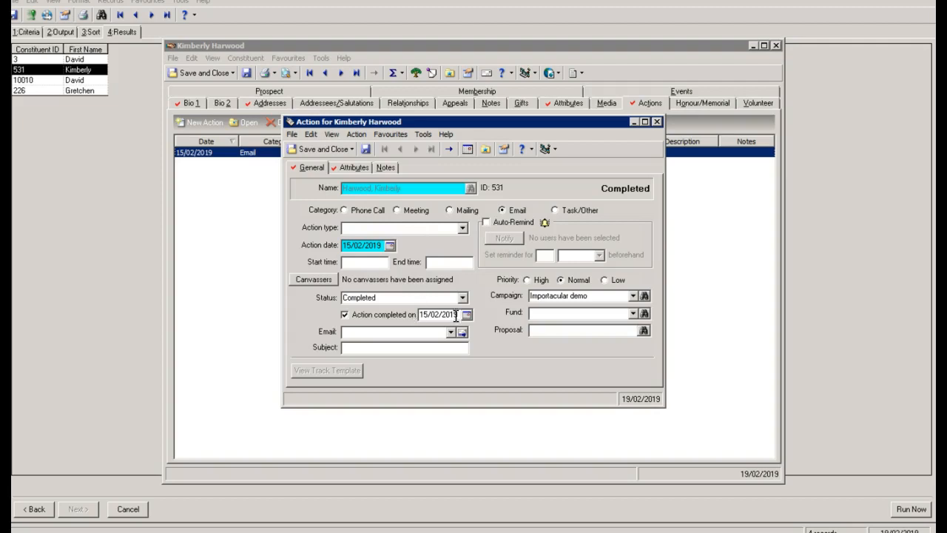
left_click(348, 166)
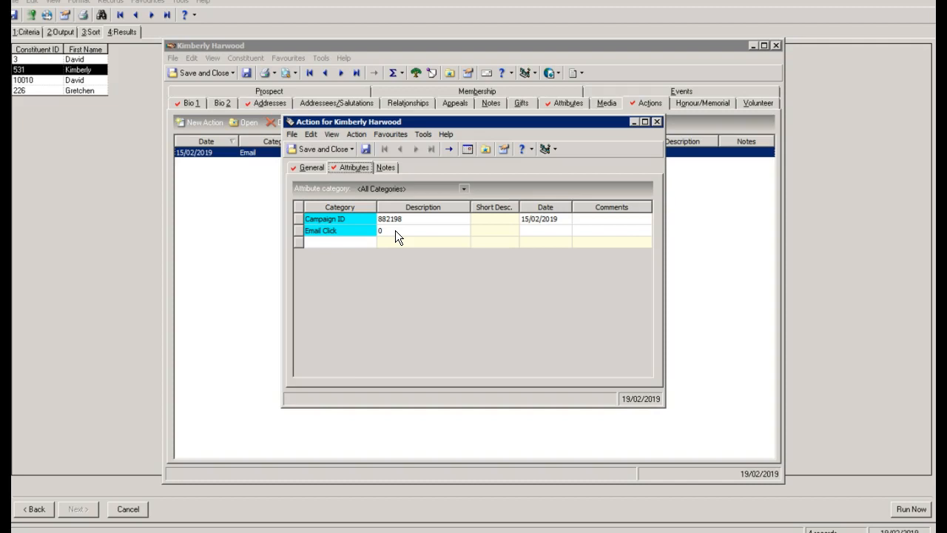
left_click(655, 122)
left_click(776, 46)
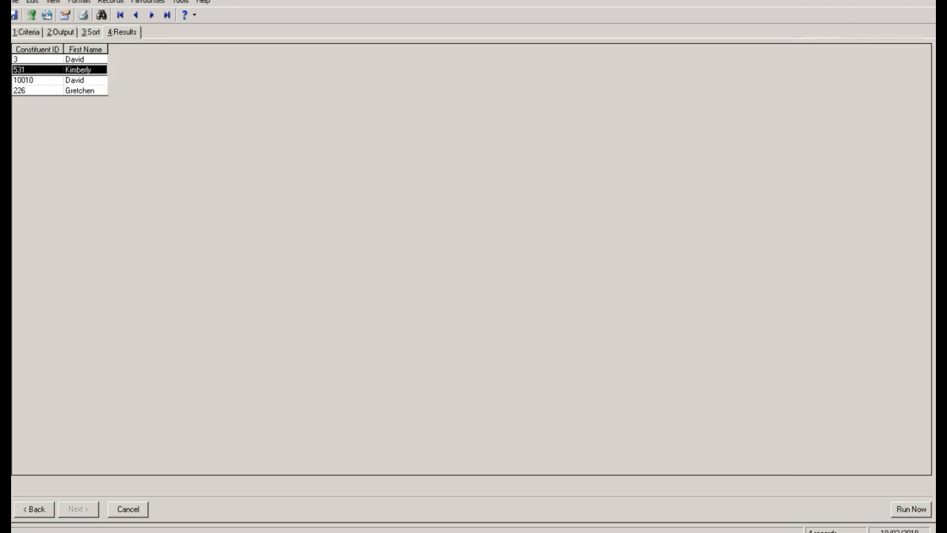
left_click(855, 16)
left_click(492, 308)
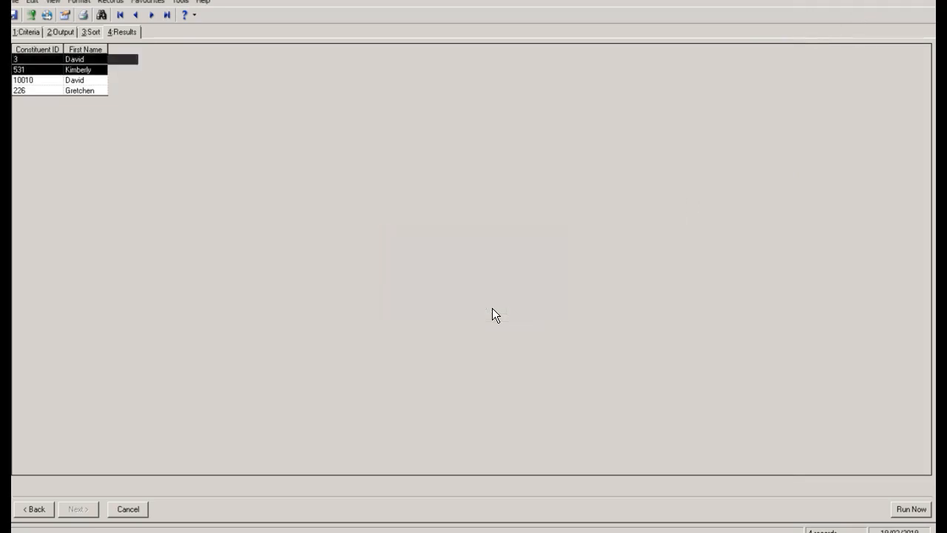